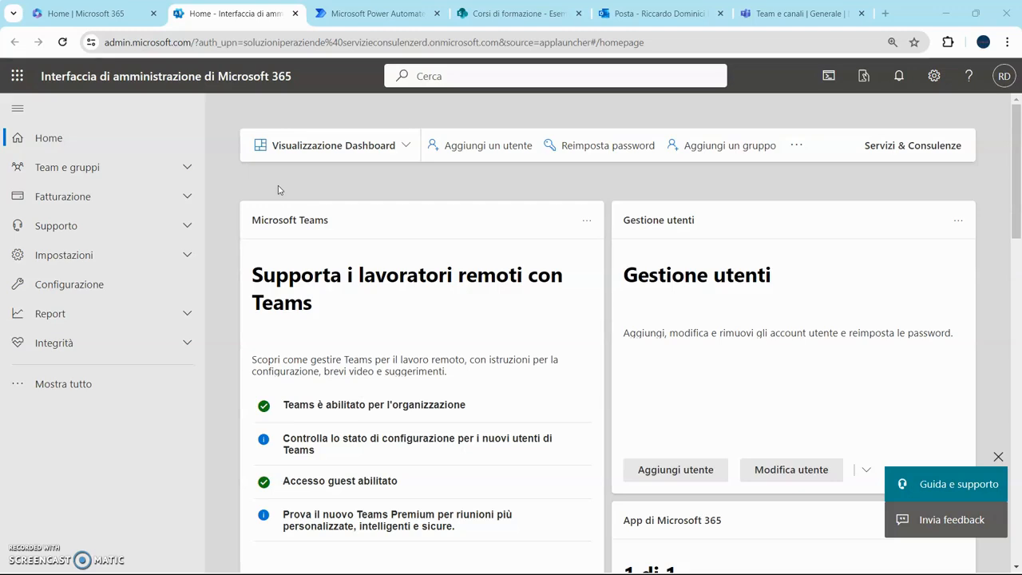
# - Check the Esempio_Dati_Finanziari list in SharePoint and glance over the Microsoft 365 apps list
pyautogui.click(527, 12)
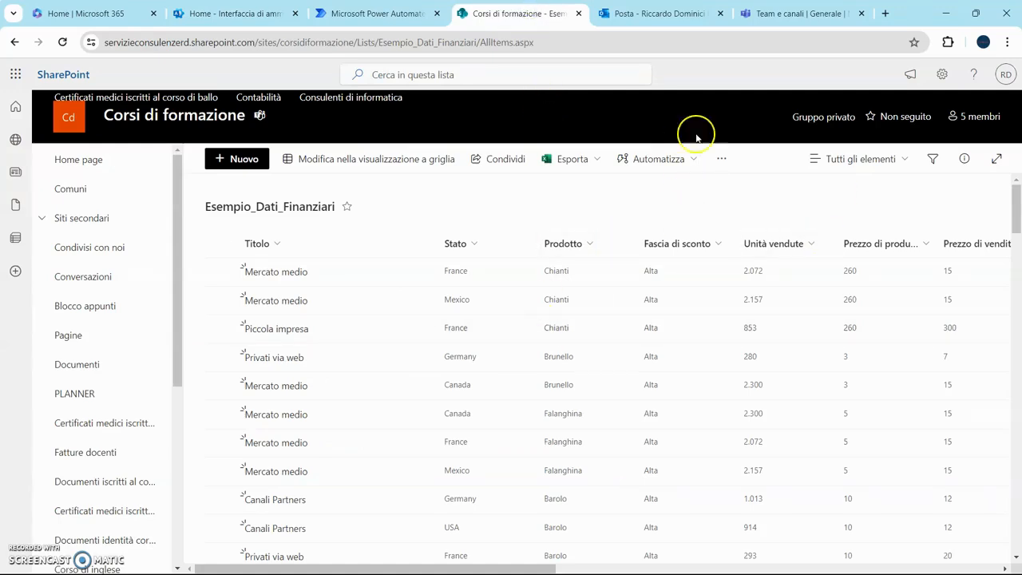
pyautogui.click(620, 208)
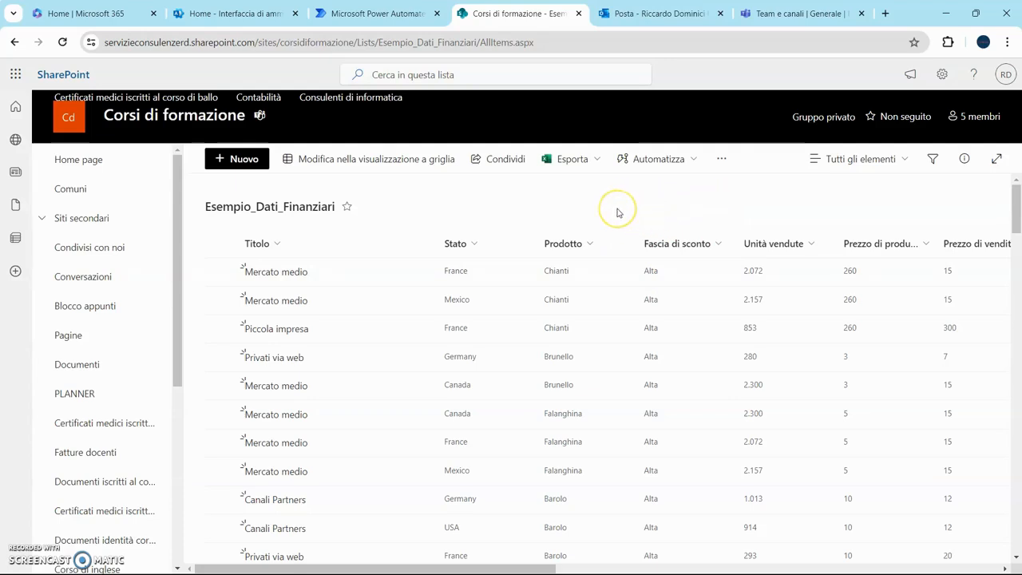
pyautogui.click(222, 14)
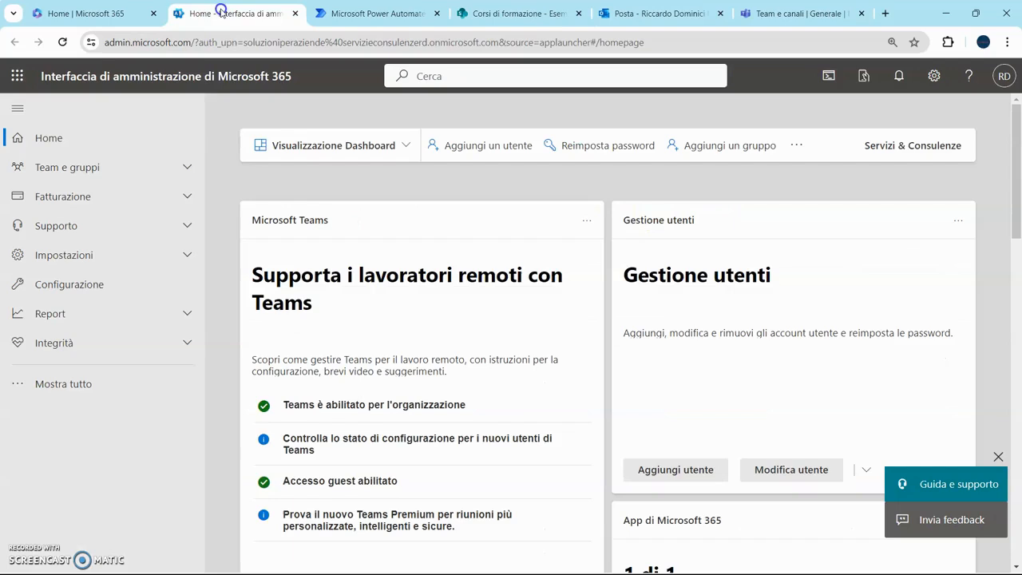
pyautogui.click(17, 79)
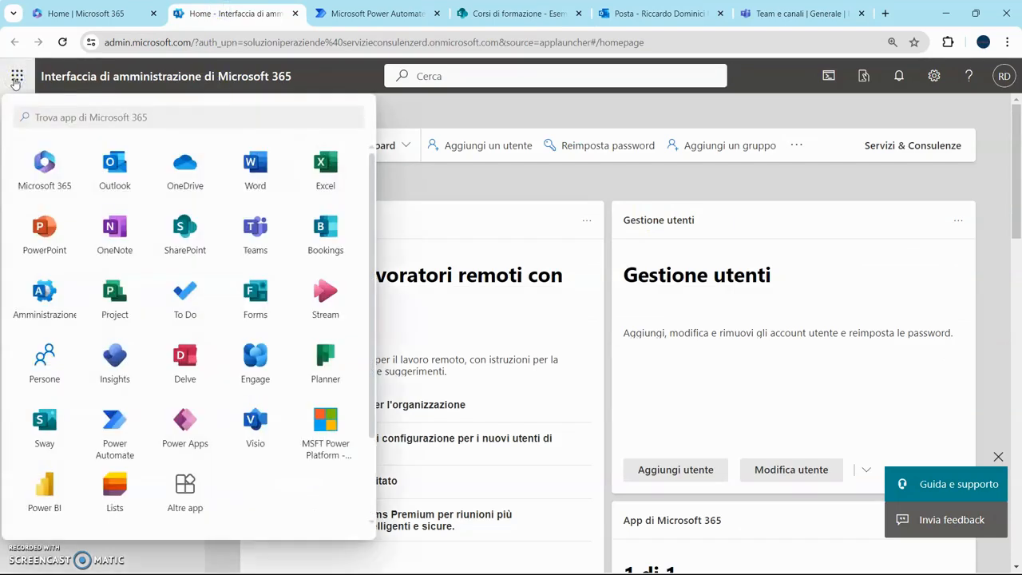
pyautogui.click(515, 116)
# - Bring up the dati finanziari data in Power BI, then return to the browser
pyautogui.click(766, 557)
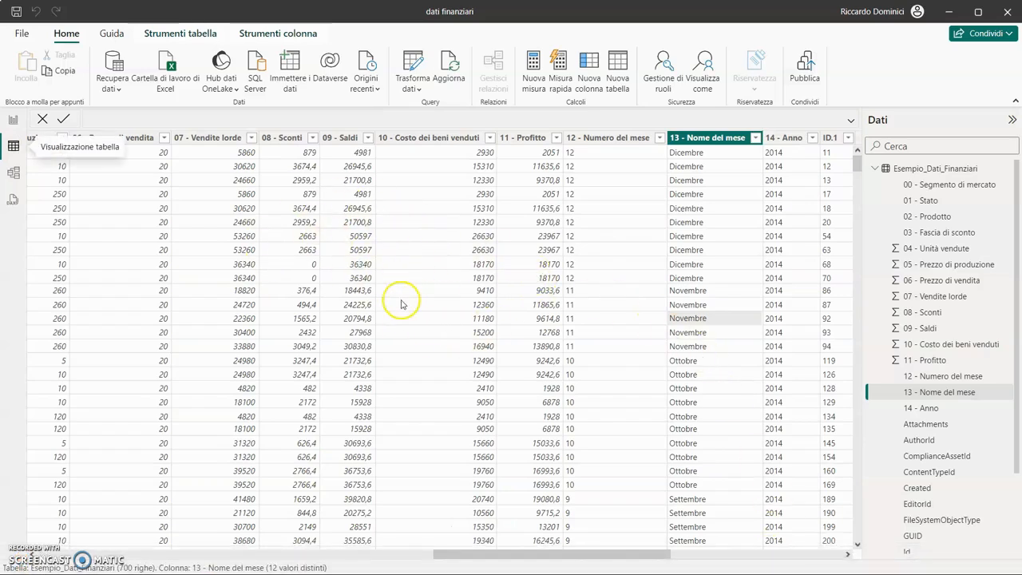
pyautogui.moveTo(548, 555); pyautogui.dragTo(503, 553)
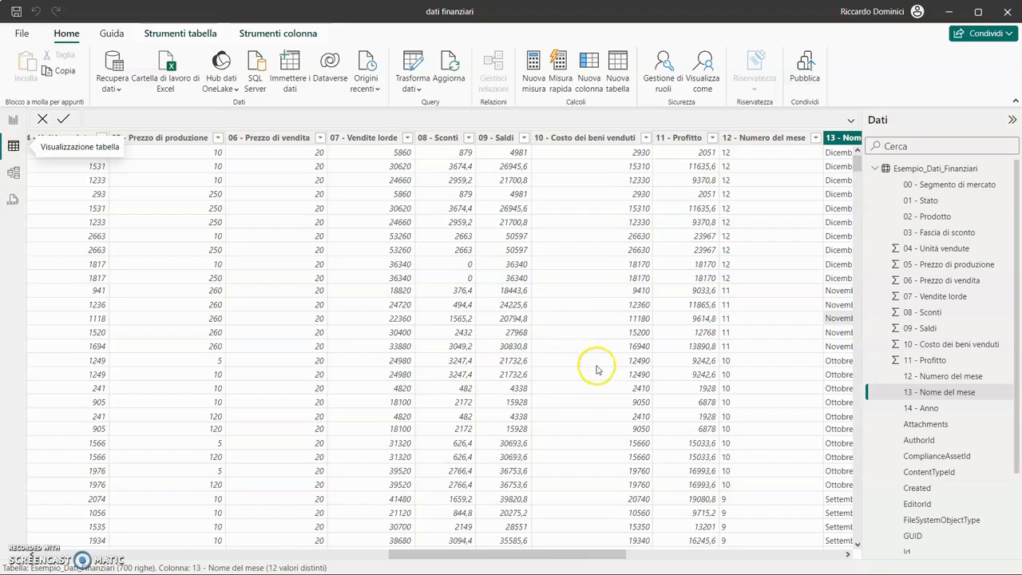
pyautogui.hotkey('alt', 'Tab')
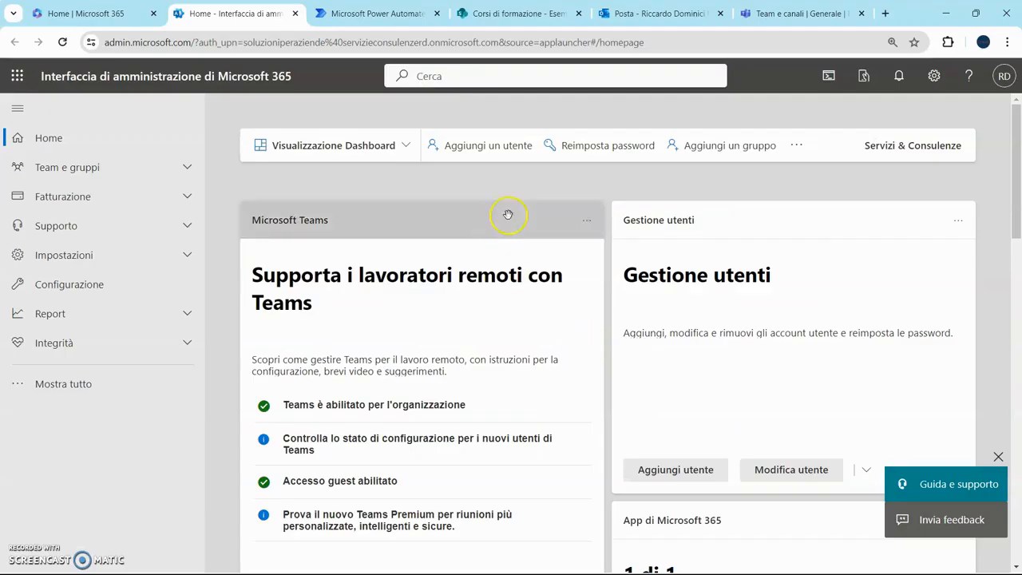
# - Create a flow using the SharePoint trigger 'Quando viene creato o modificato un elemento'
pyautogui.click(380, 16)
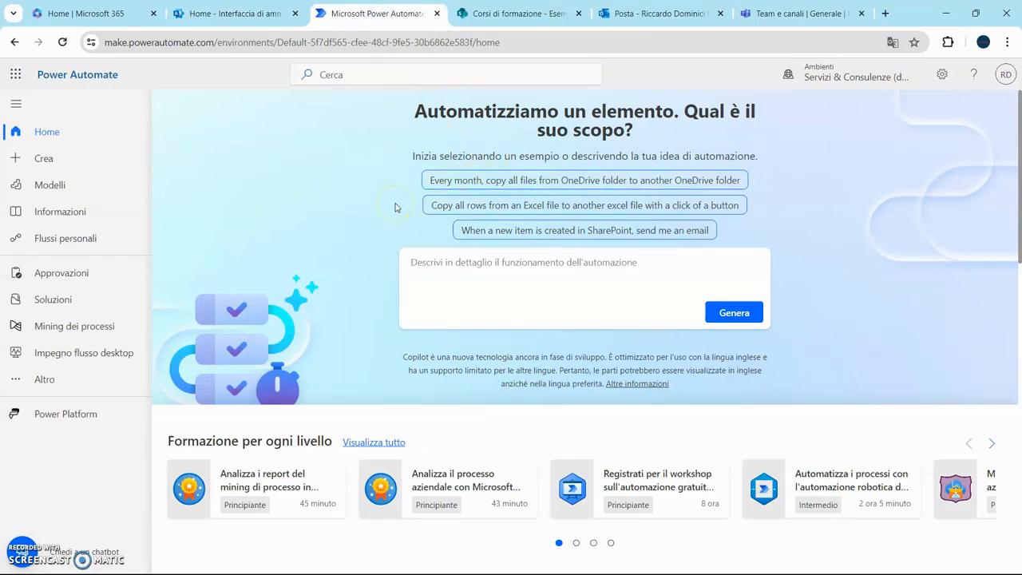
pyautogui.click(47, 157)
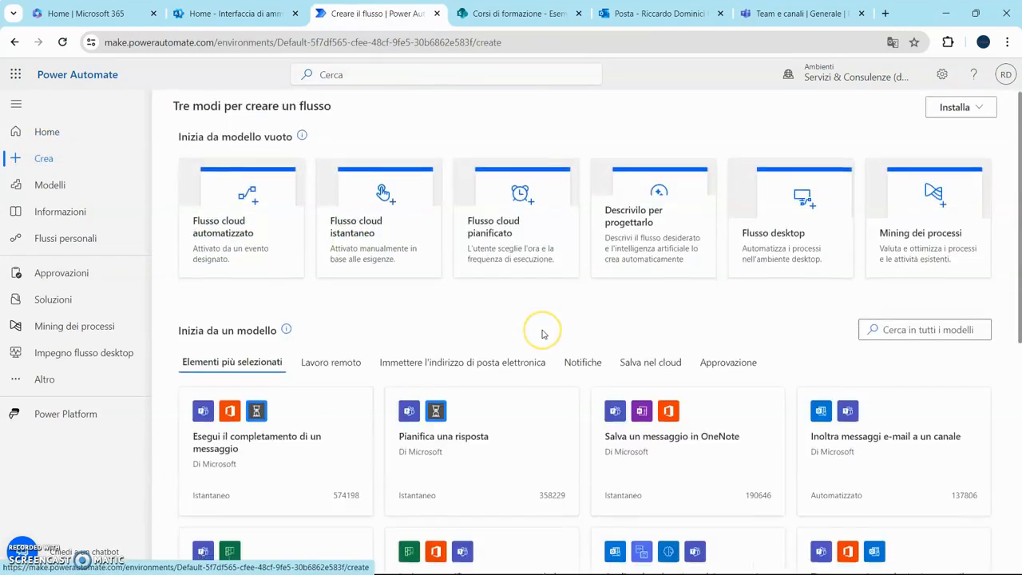
pyautogui.scroll(-5, 542, 331)
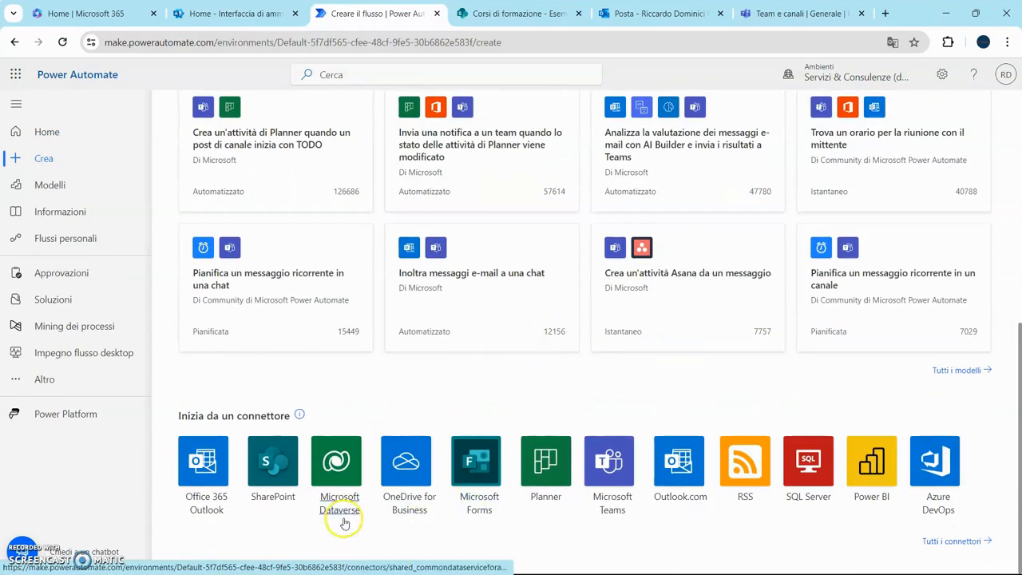
pyautogui.click(272, 495)
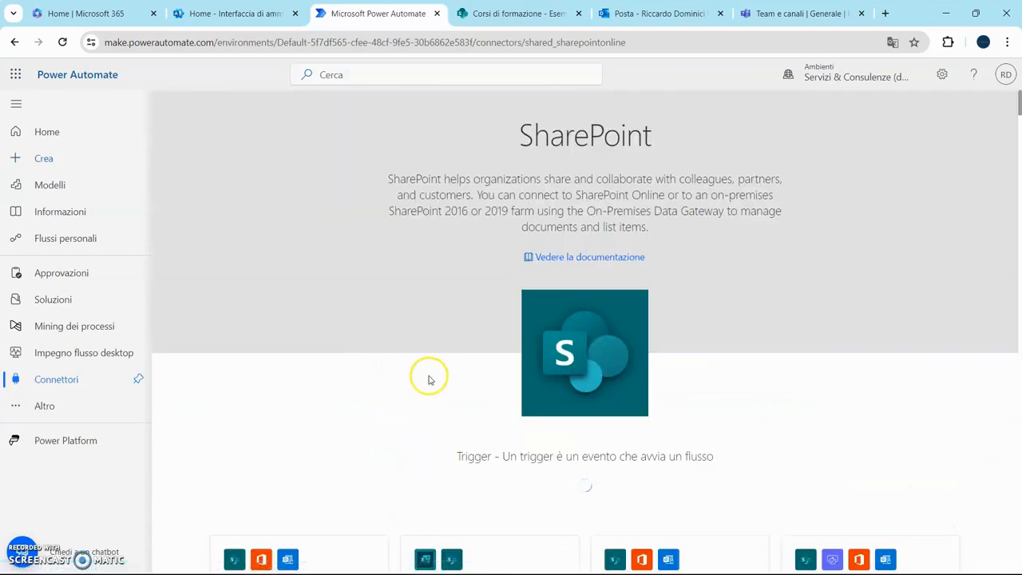
pyautogui.scroll(-1, 771, 304)
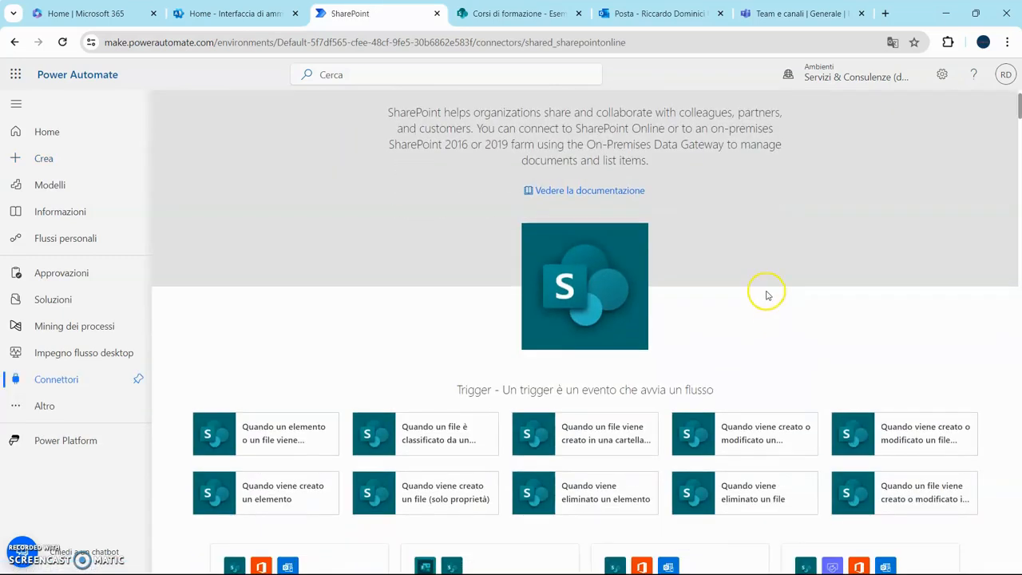
pyautogui.scroll(-1, 770, 296)
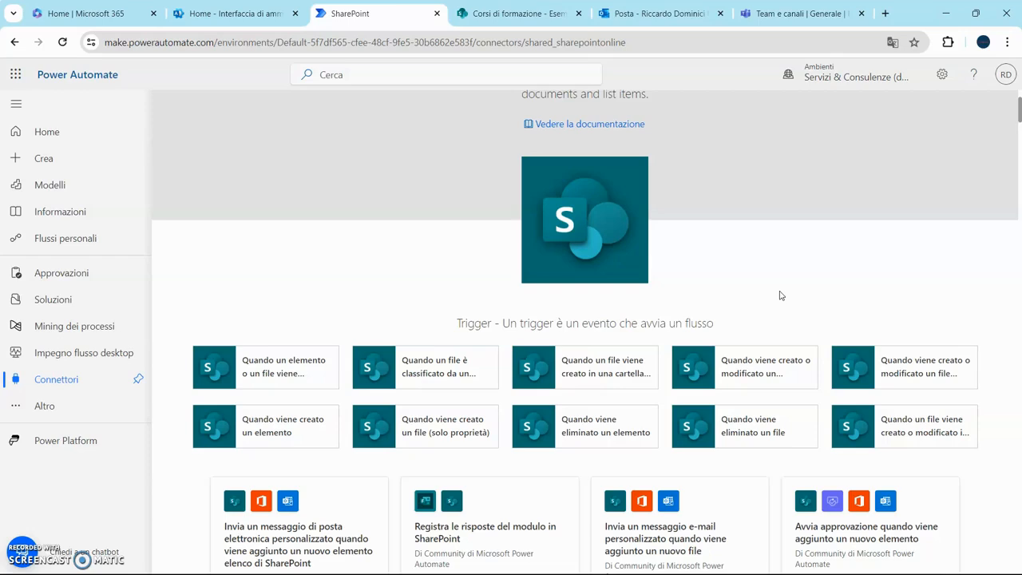
pyautogui.click(773, 373)
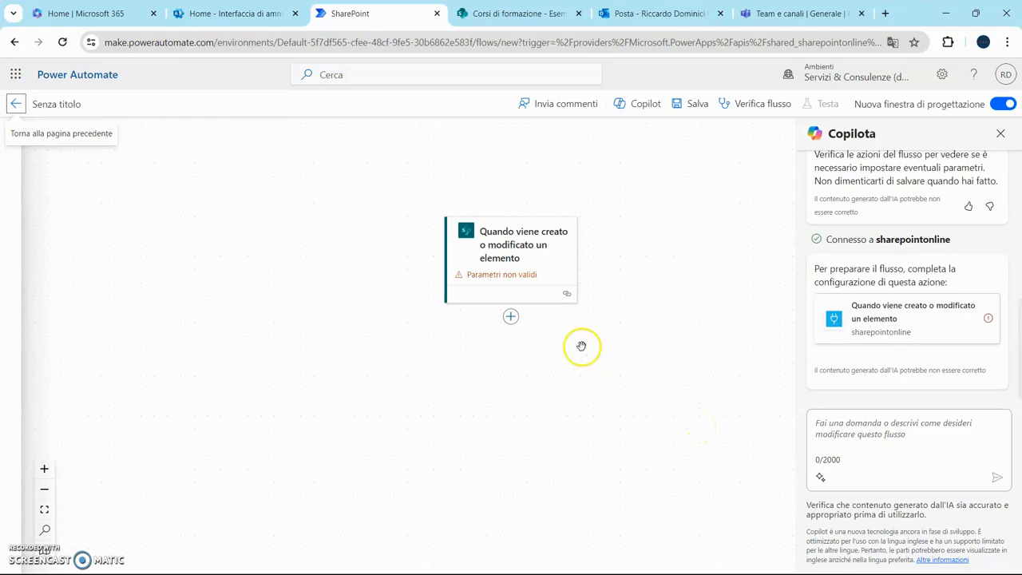
pyautogui.click(534, 274)
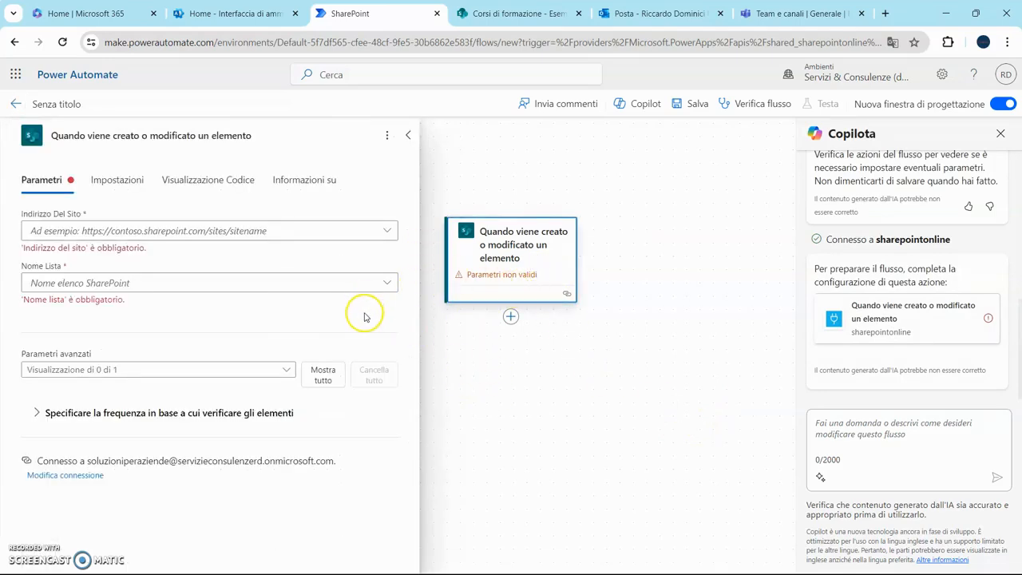
# - Set the trigger's site to Corsi di formazione and its list to Esempio_Dati_Finanziari
pyautogui.click(387, 233)
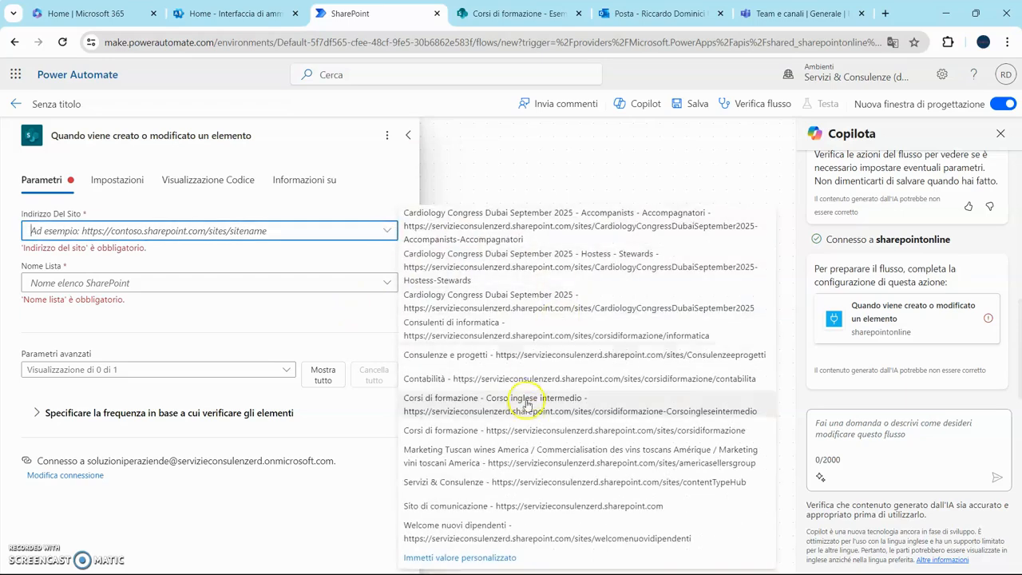
pyautogui.click(518, 430)
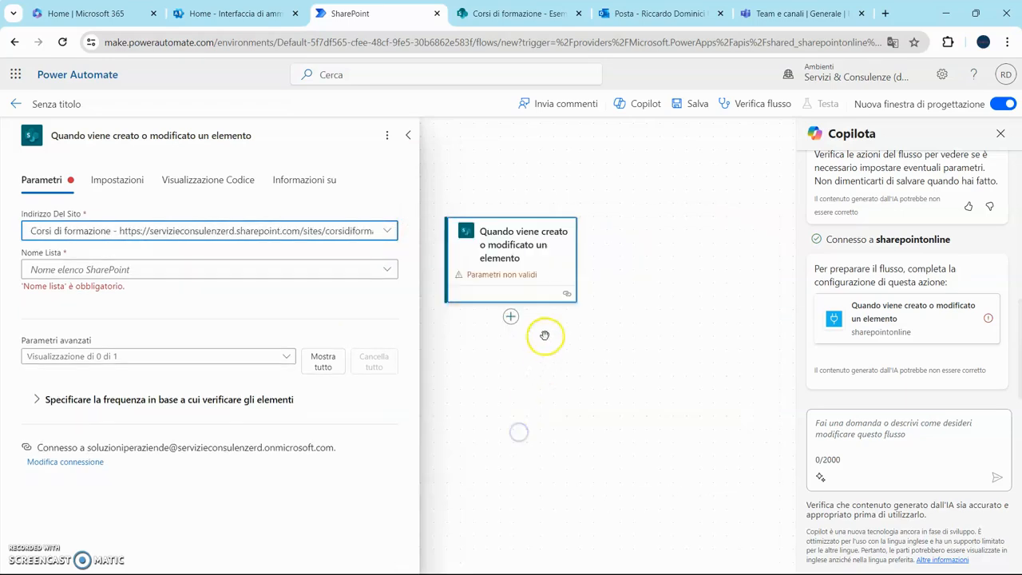
pyautogui.click(509, 16)
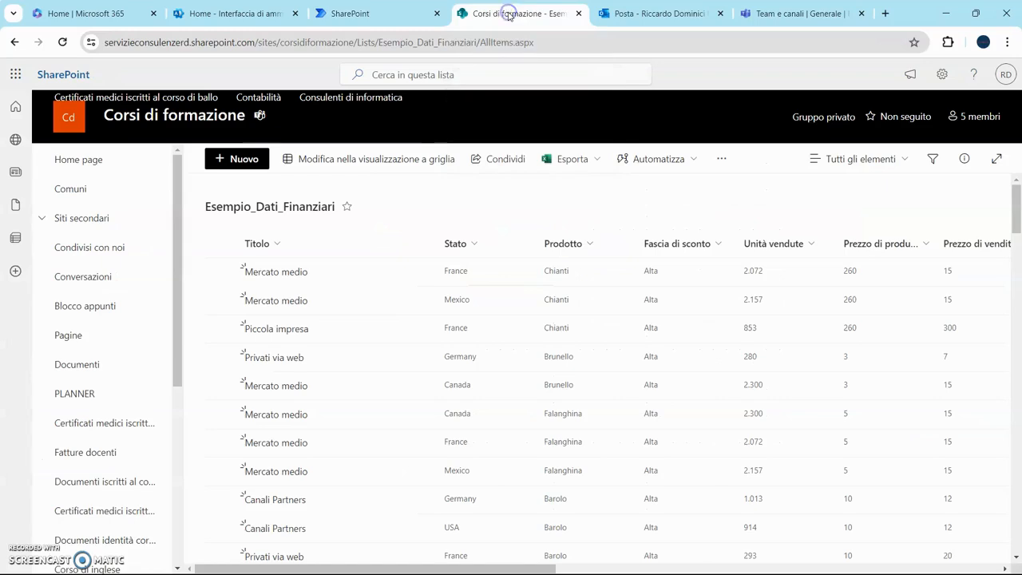
pyautogui.click(431, 16)
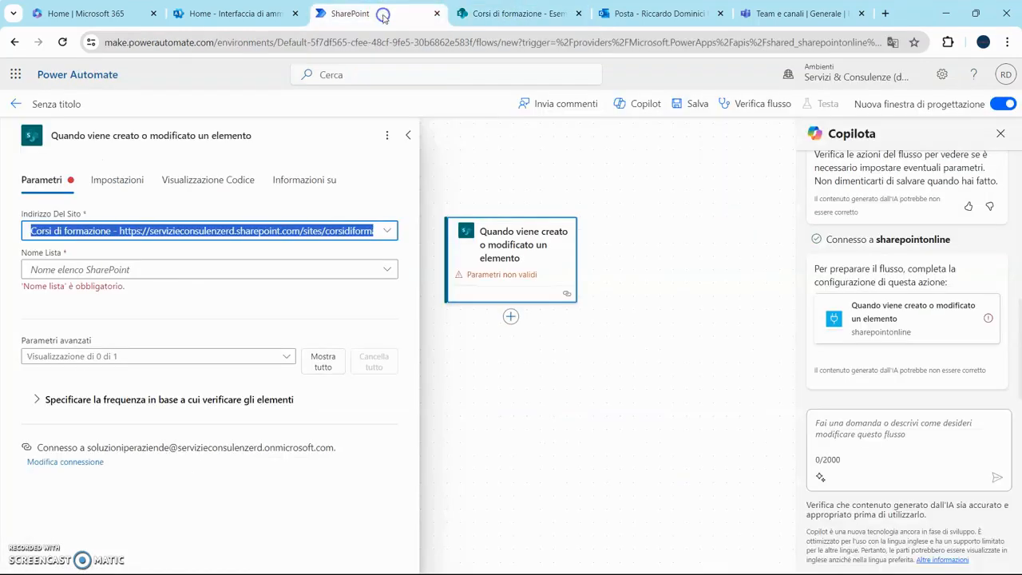
pyautogui.click(389, 272)
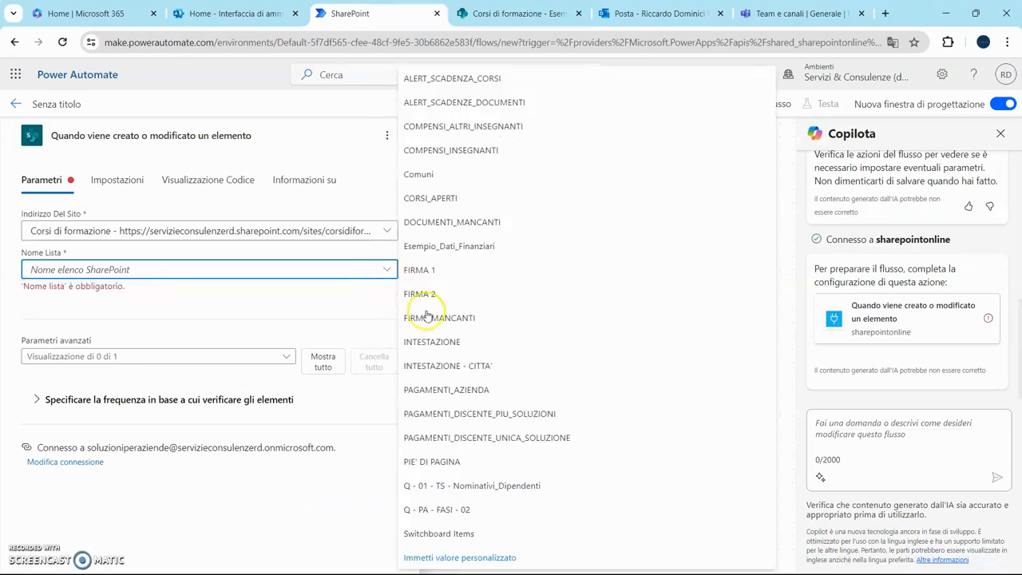
pyautogui.click(477, 254)
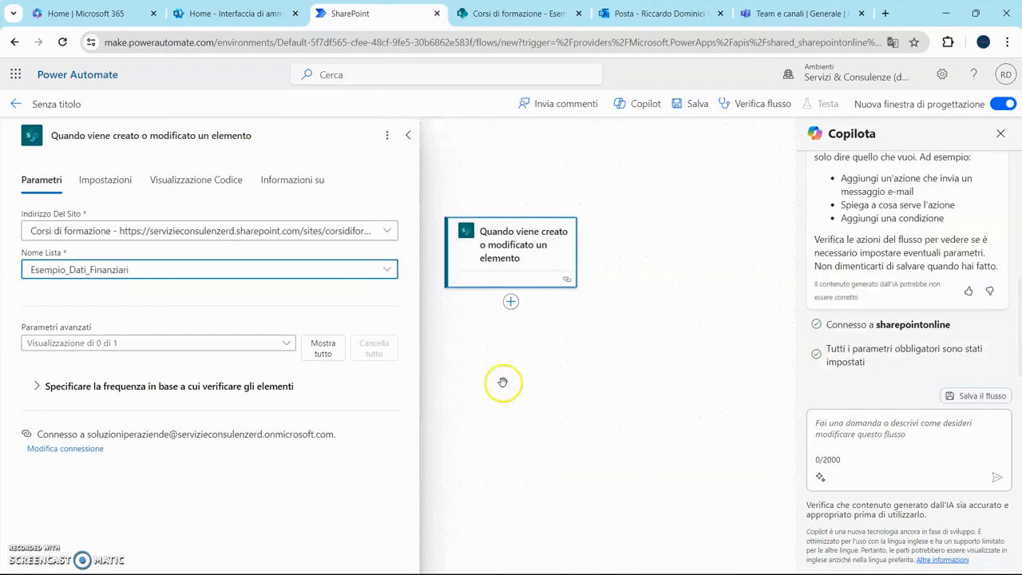
pyautogui.click(490, 14)
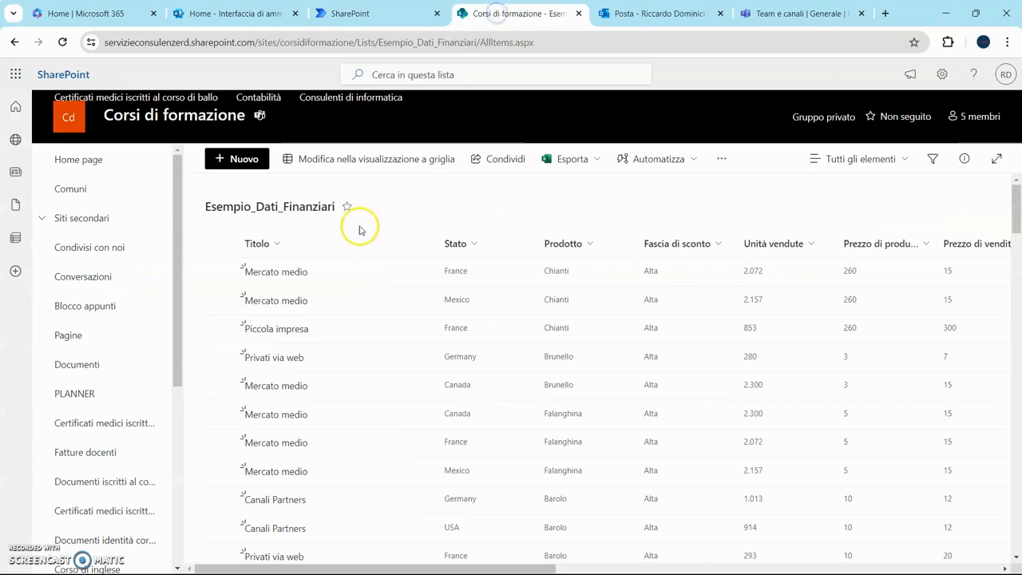
pyautogui.click(374, 11)
pyautogui.click(548, 356)
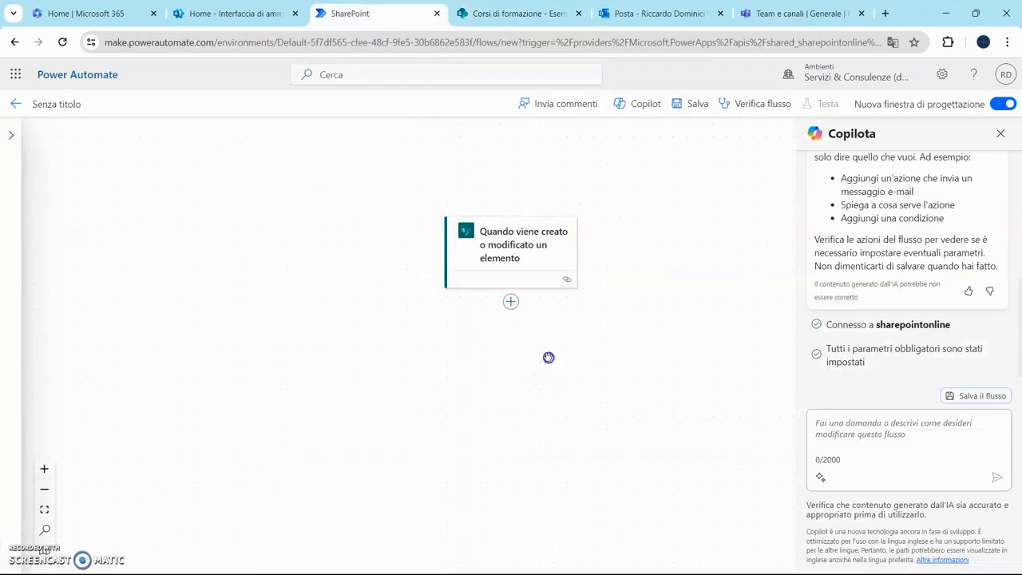
# - Add the Power BI action that refreshes a dataset after the trigger
pyautogui.click(512, 302)
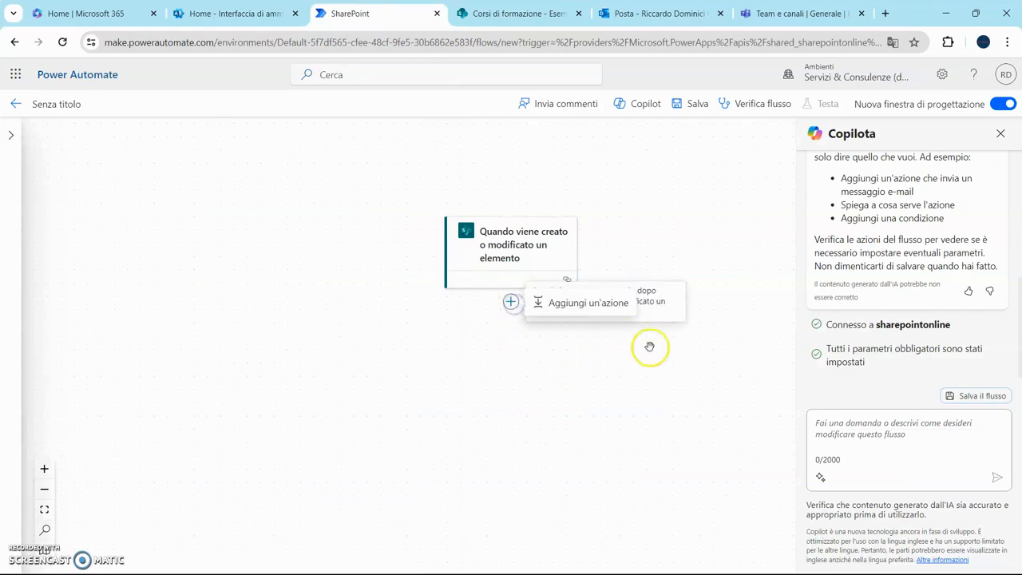
pyautogui.click(597, 307)
pyautogui.scroll(-4, 121, 393)
pyautogui.scroll(-2, 124, 396)
pyautogui.click(121, 404)
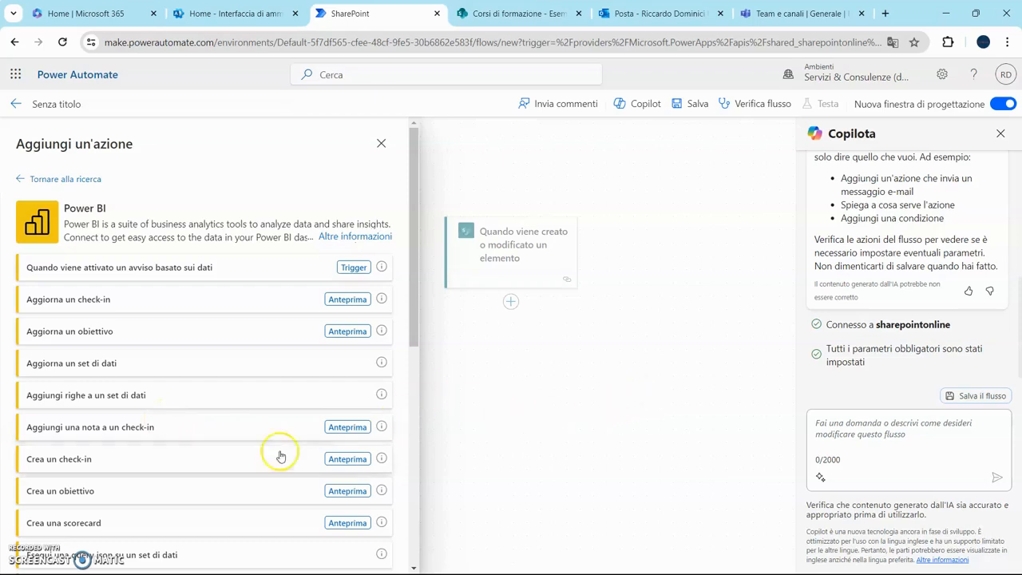
pyautogui.click(96, 364)
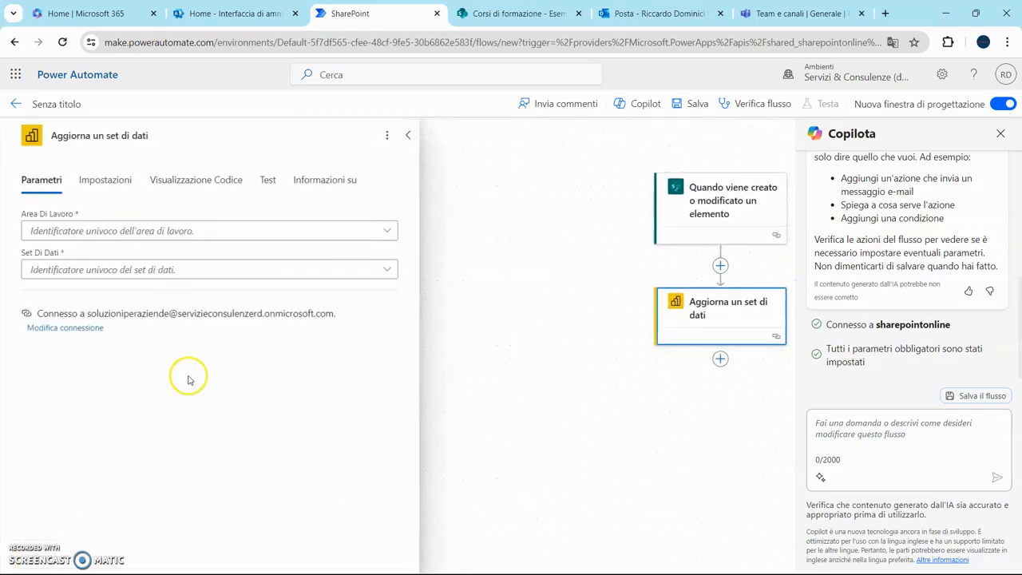
# - Point the refresh at the dati finanziari dataset in My Workspace, then begin another step
pyautogui.click(387, 231)
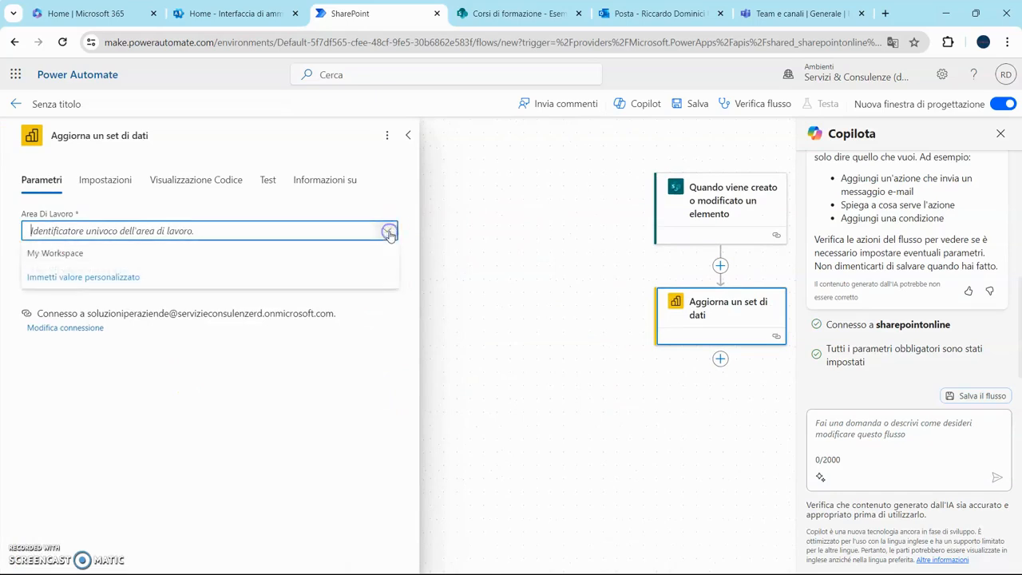
pyautogui.click(168, 249)
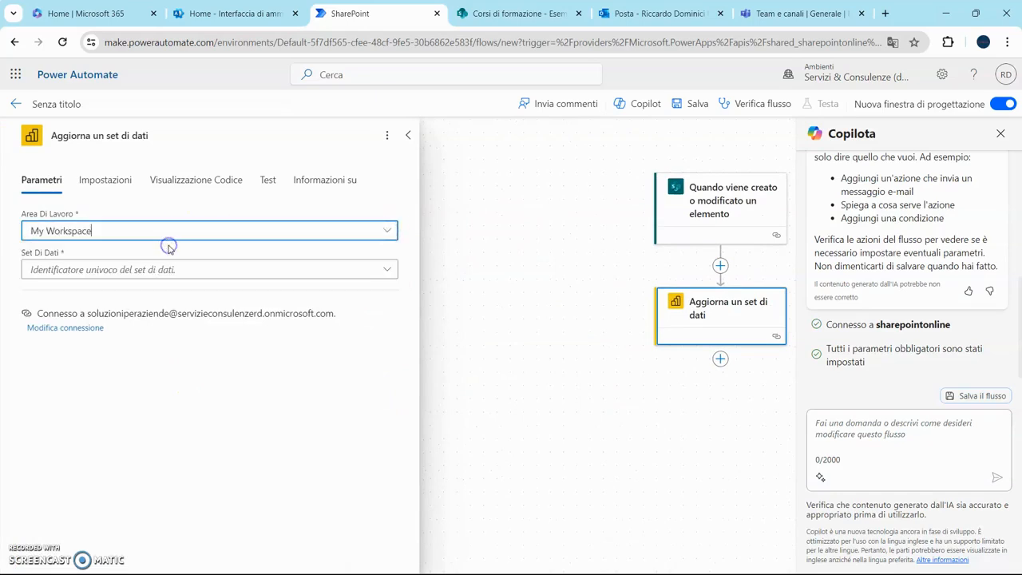
pyautogui.click(385, 269)
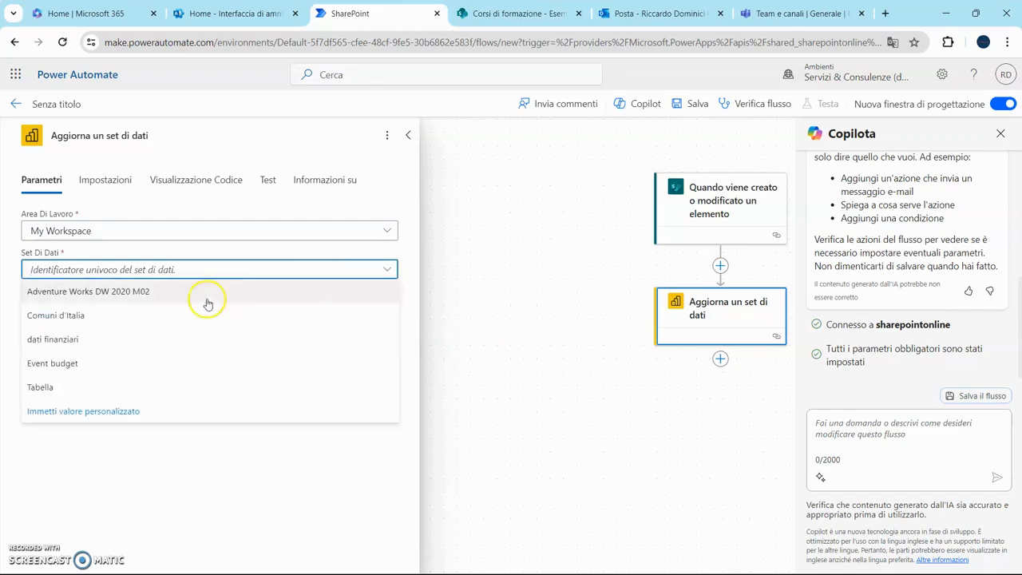
pyautogui.click(83, 342)
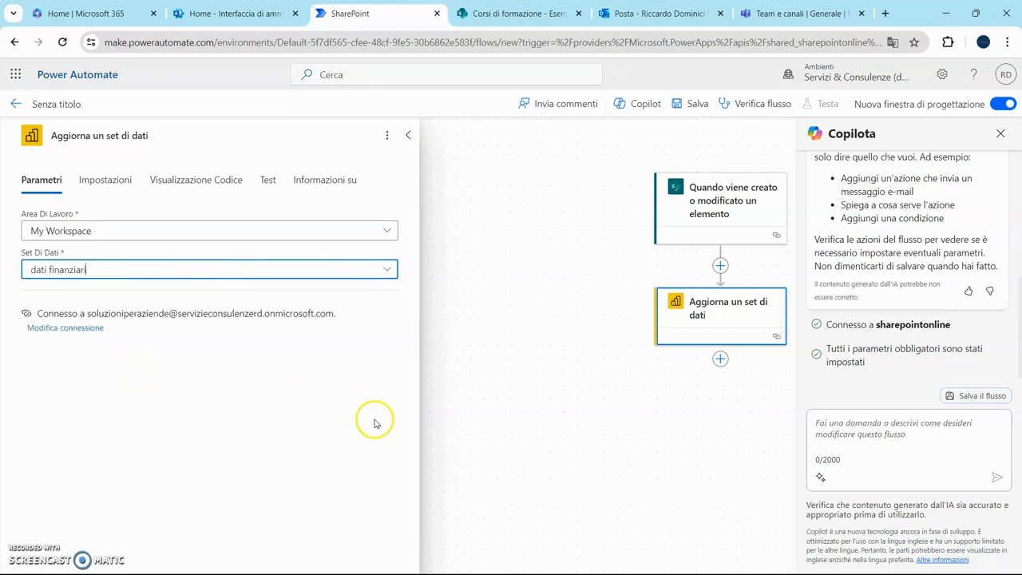
pyautogui.click(488, 375)
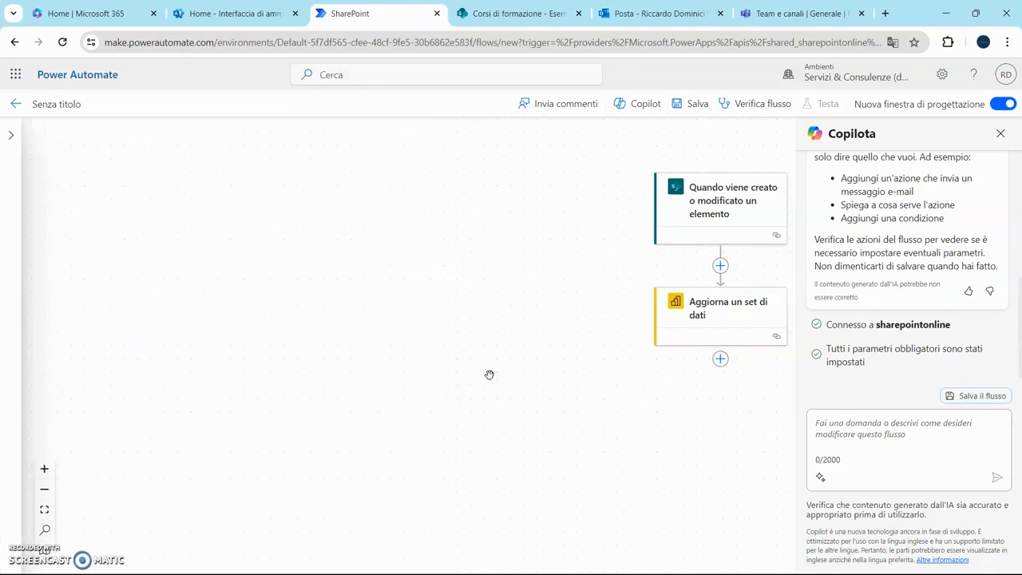
pyautogui.click(721, 361)
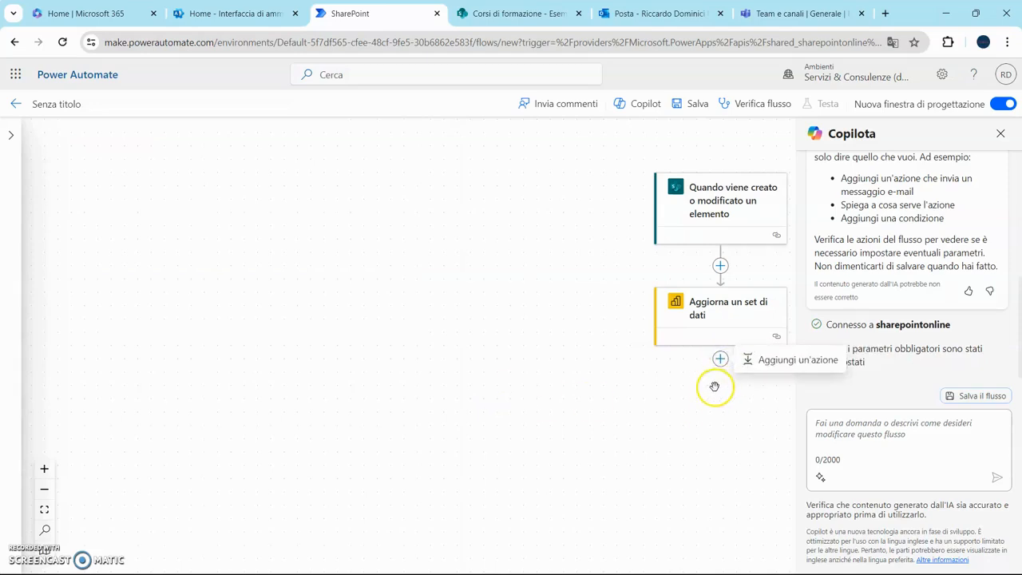
pyautogui.click(779, 364)
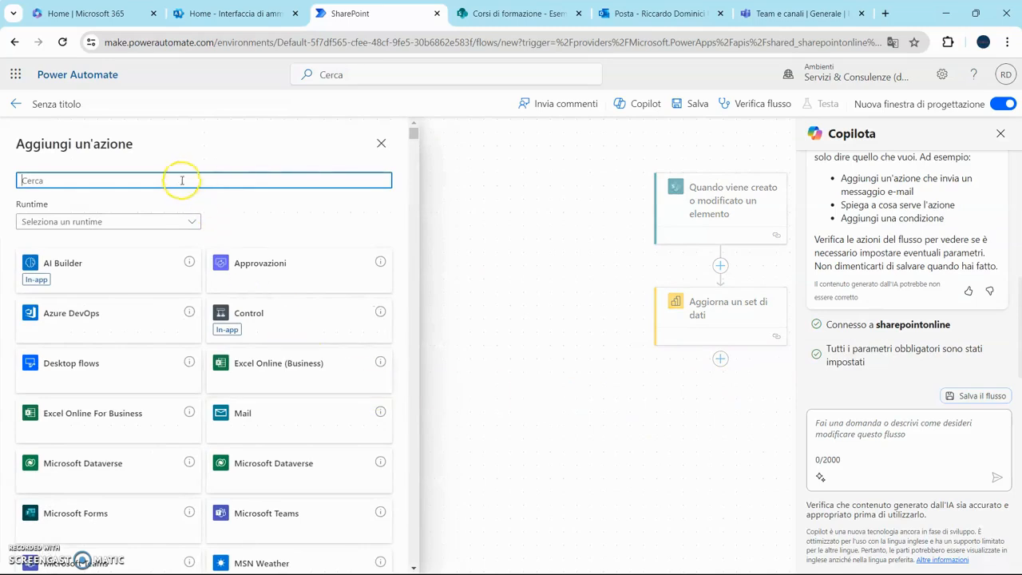
# - Add Outlook 'Invia un messaggio di posta elettronica (v2)', entering the organisation's e-mail address as recipient
pyautogui.write('c')
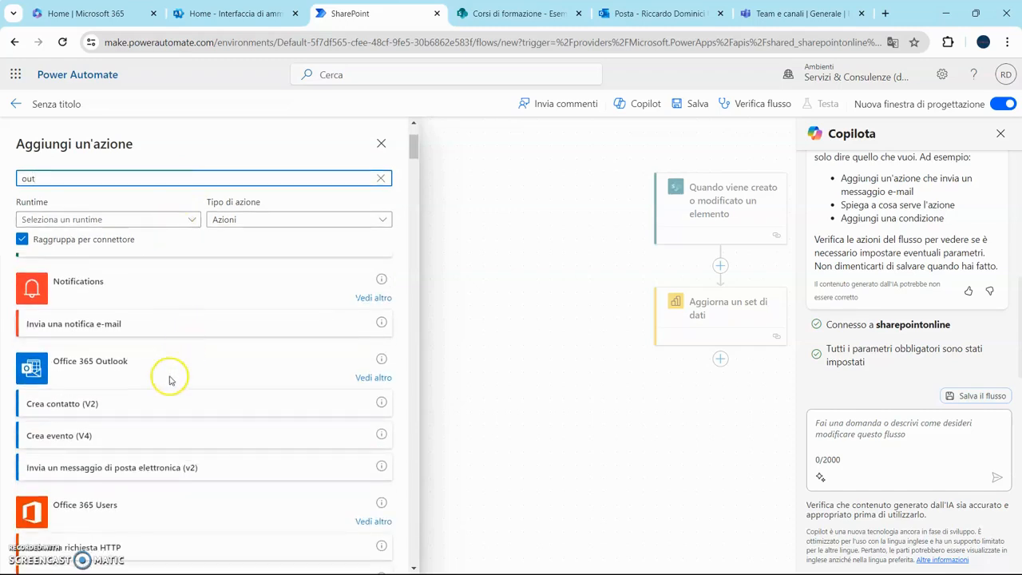
pyautogui.click(72, 374)
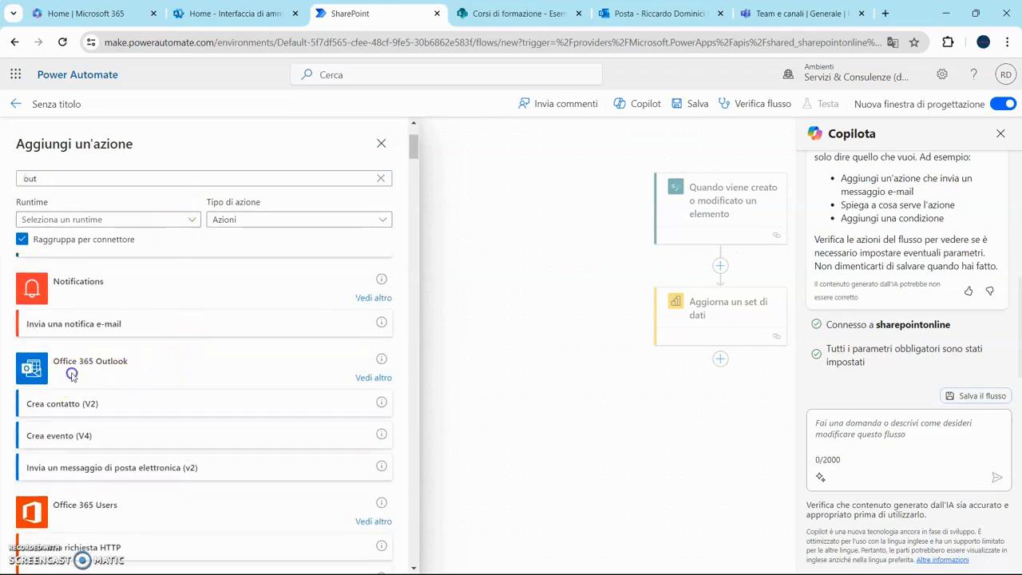
pyautogui.click(140, 472)
pyautogui.click(145, 230)
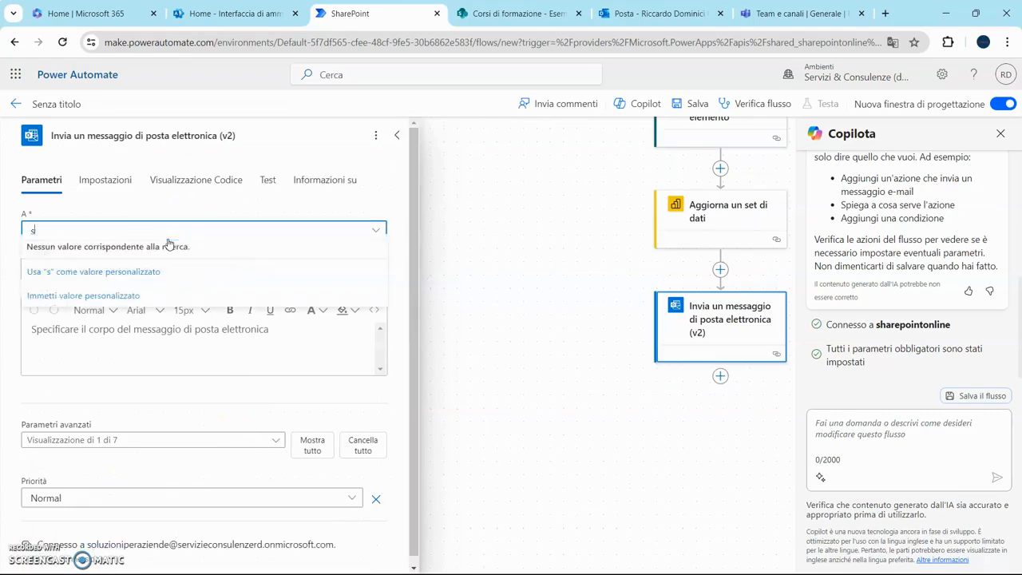
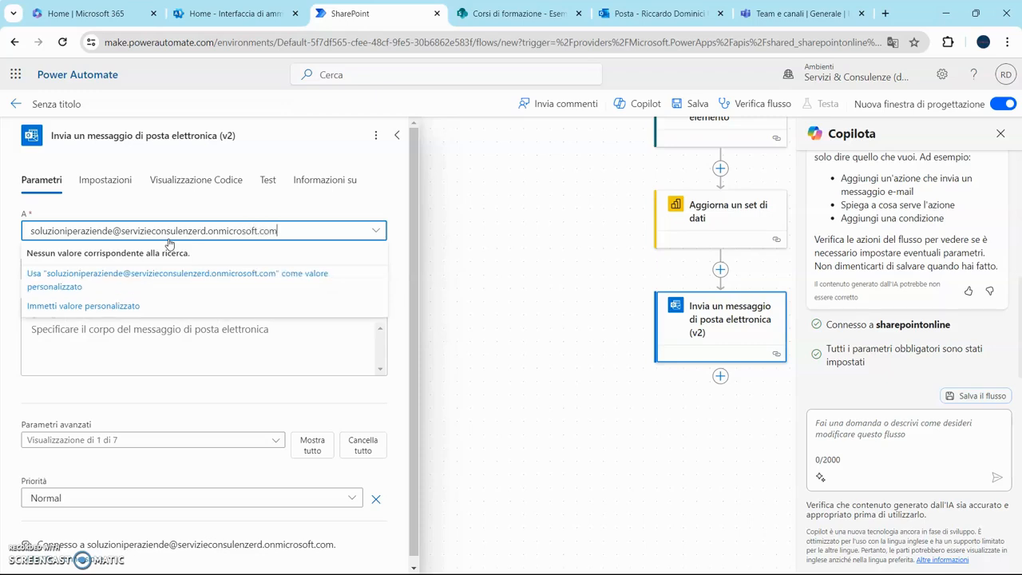
pyautogui.click(236, 275)
# - Set the email subject to 'E' stato modificato/aggiunto un dato nell'elenco dati finanziari'
pyautogui.click(142, 270)
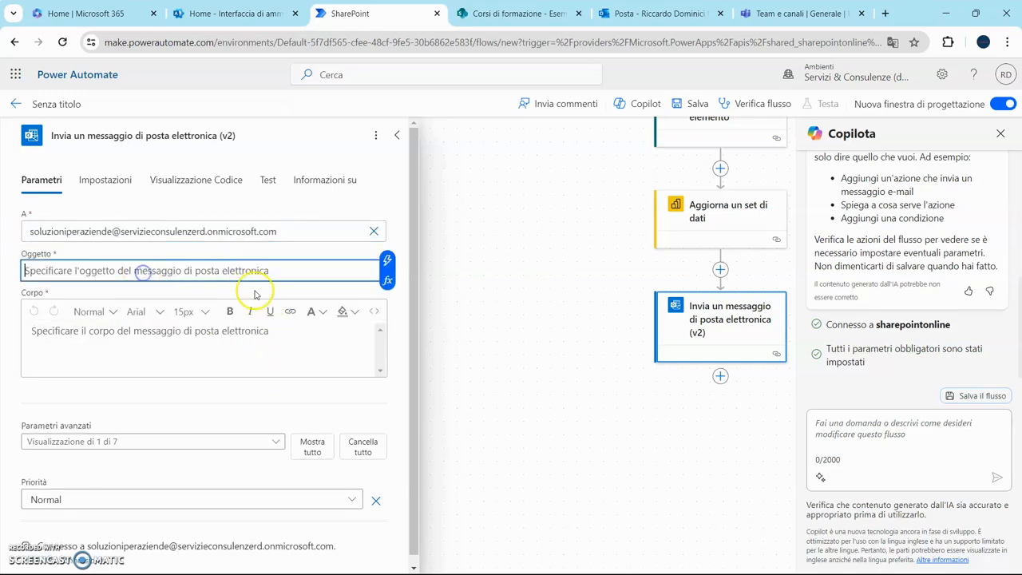
pyautogui.write("E' stato modifica un dato")
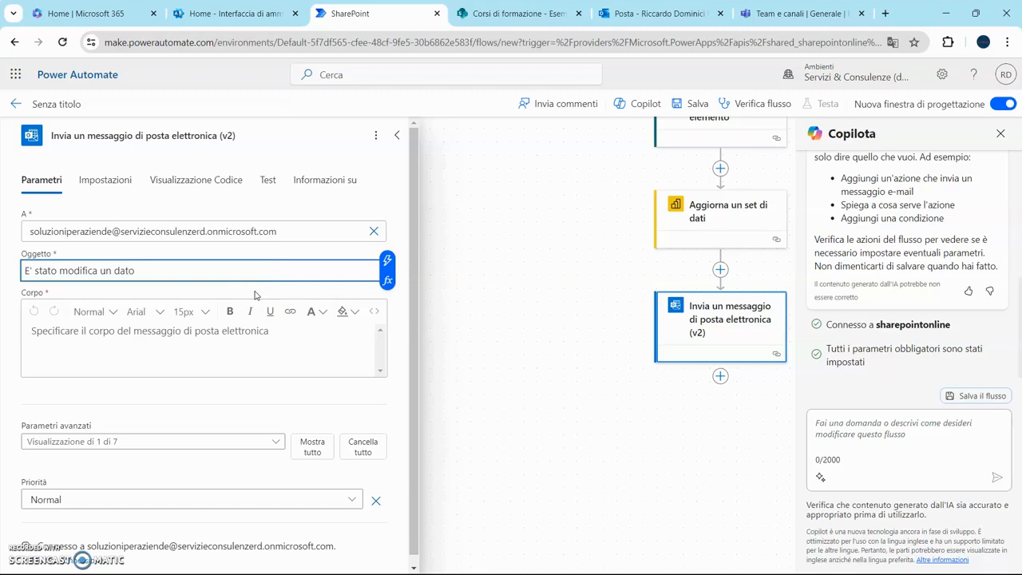
pyautogui.click(96, 272)
pyautogui.write('to/aggiunto')
pyautogui.click(244, 277)
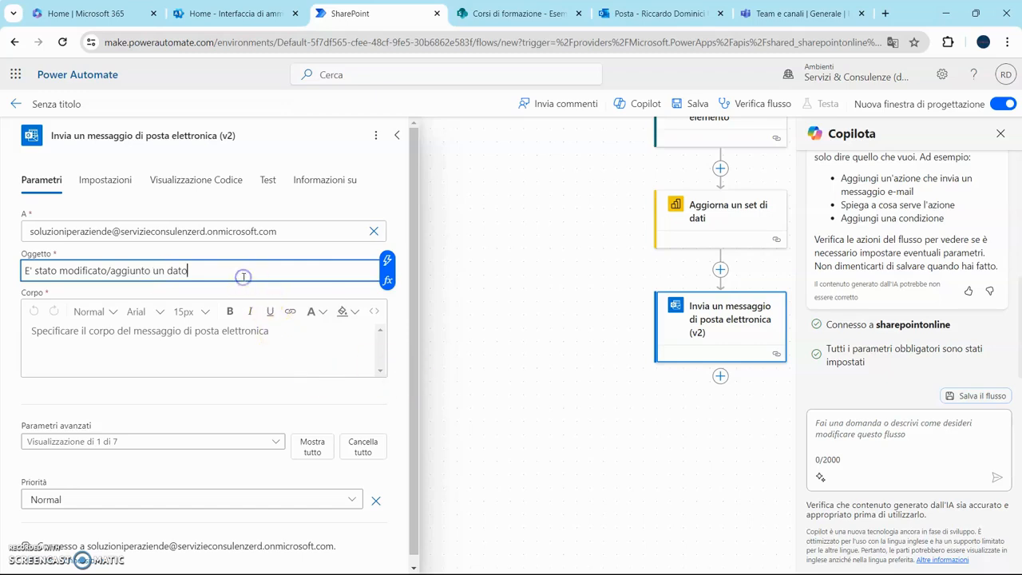
pyautogui.write("nell'elenco dati finanziari")
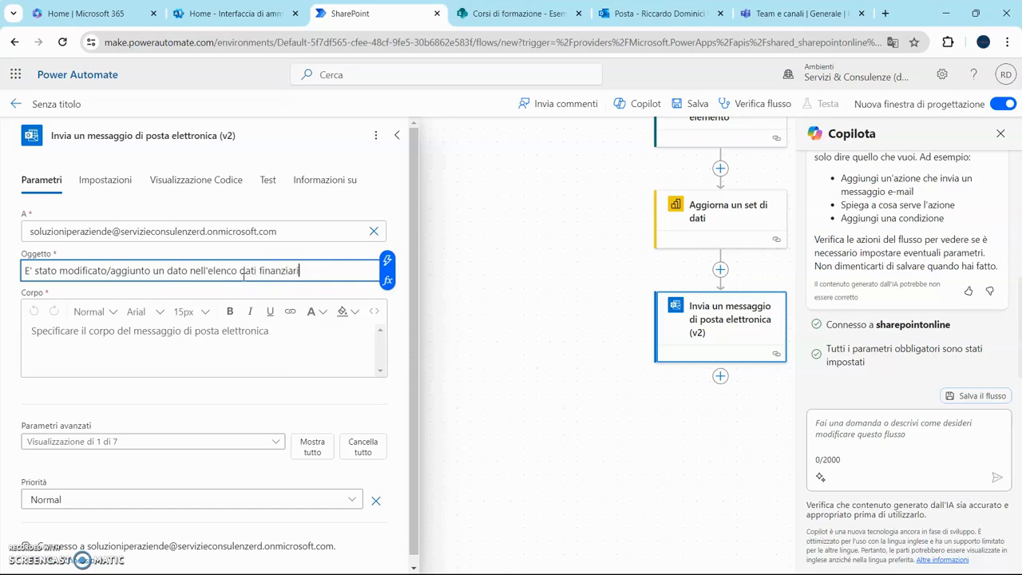
# - Write the email body 'Controllare elenco Share Point', fixing typos and inserting no dynamic content
pyautogui.click(233, 331)
pyautogui.write('C')
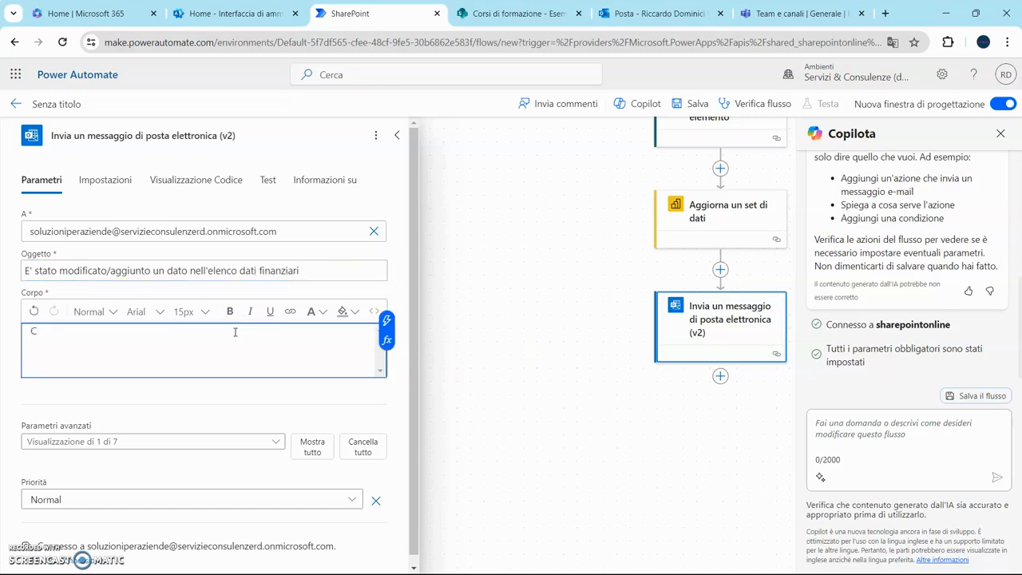
pyautogui.write('ontrollare leenco')
pyautogui.press('BackSpace')
pyautogui.press('BackSpace')
pyautogui.press('BackSpace')
pyautogui.press('BackSpace')
pyautogui.press('BackSpace')
pyautogui.press('BackSpace')
pyautogui.write('elnco Share')
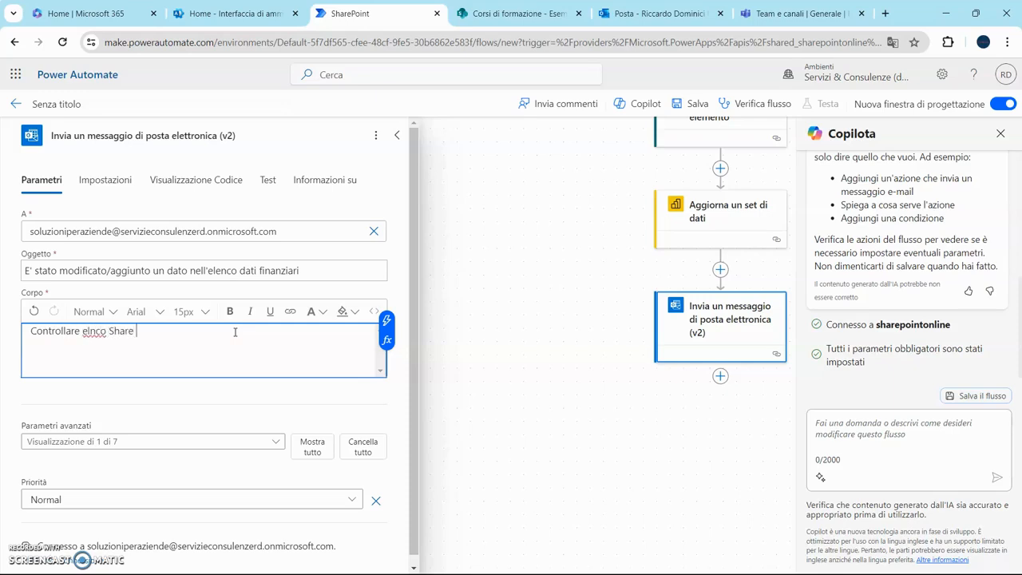
pyautogui.write(' Point')
pyautogui.click(92, 333)
pyautogui.write('e')
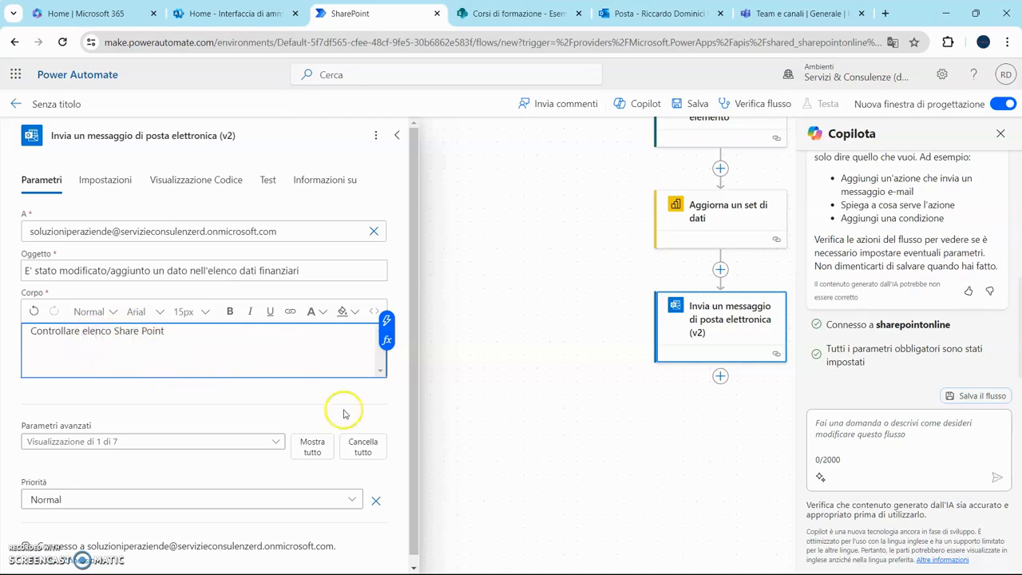
pyautogui.click(388, 316)
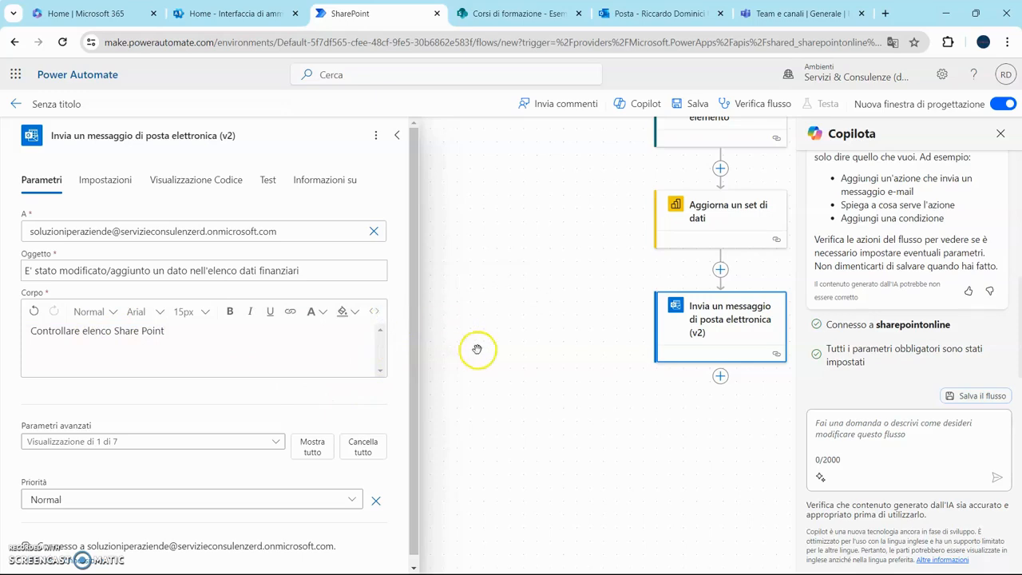
pyautogui.click(342, 328)
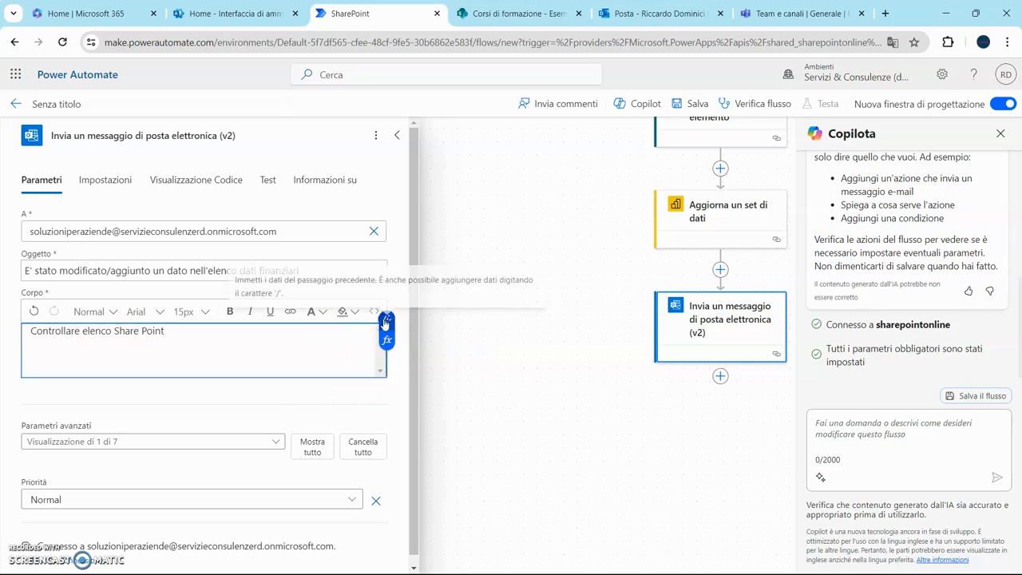
pyautogui.click(383, 318)
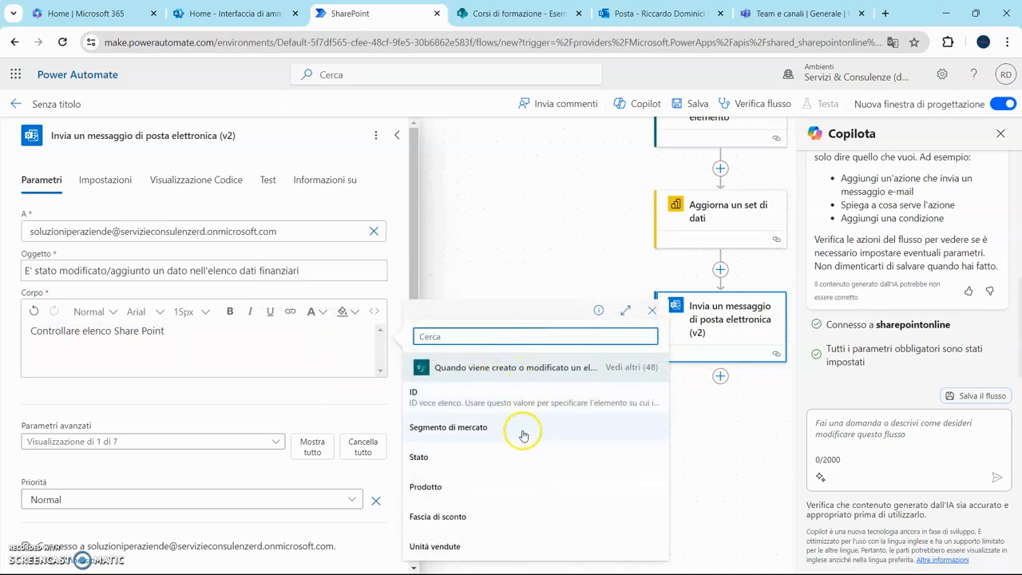
pyautogui.click(182, 335)
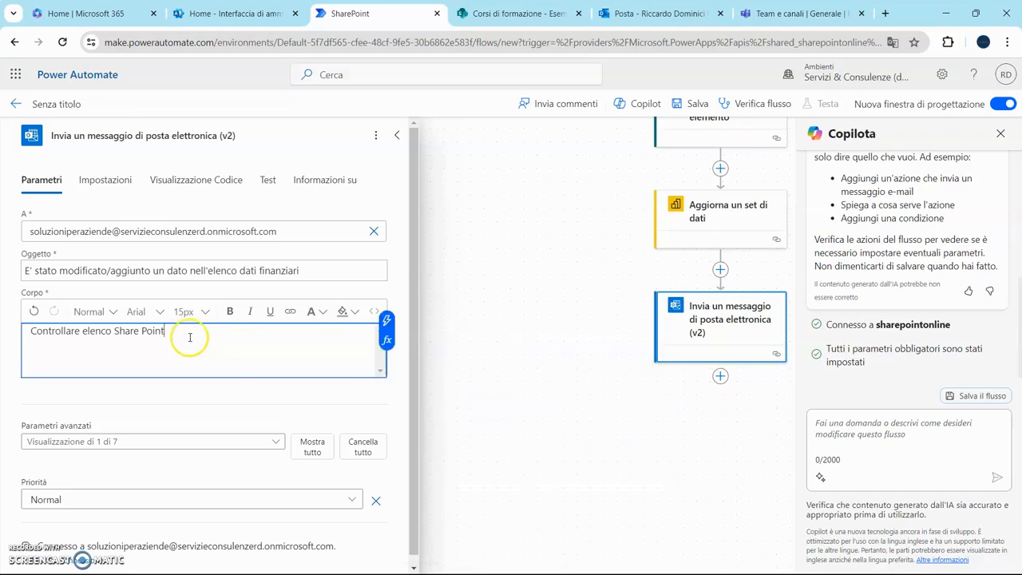
pyautogui.click(207, 362)
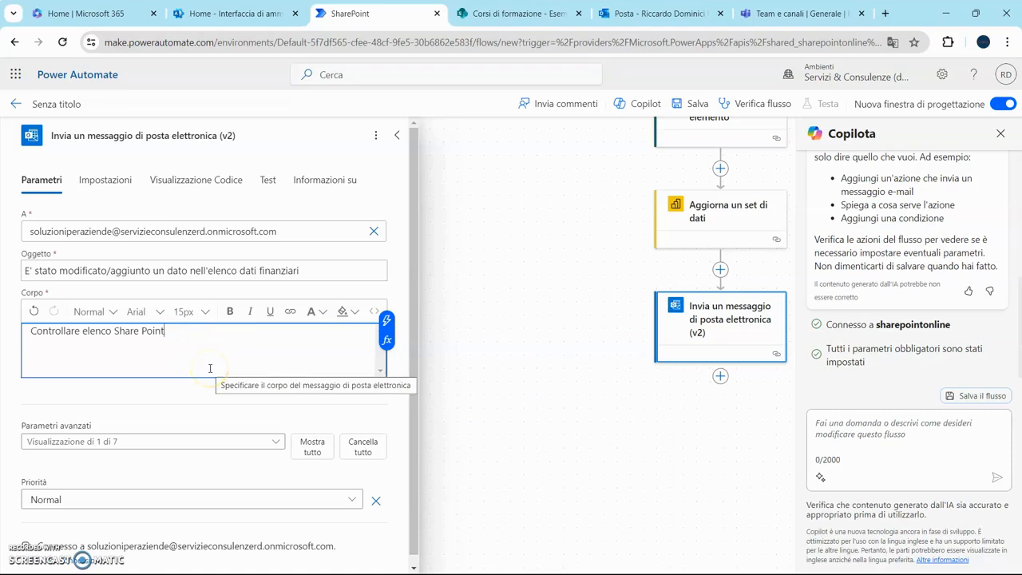
pyautogui.click(267, 365)
pyautogui.click(722, 380)
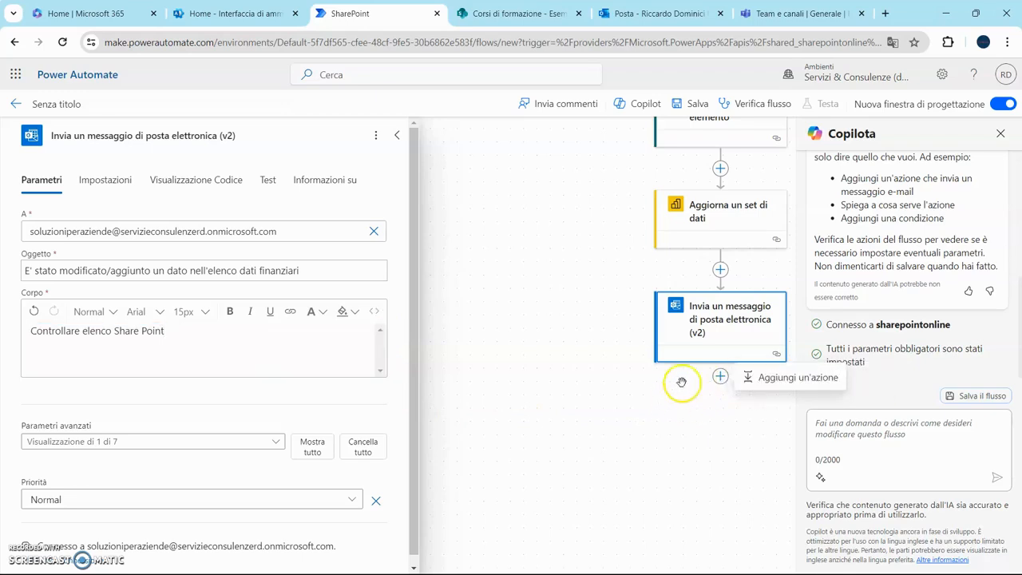
pyautogui.click(752, 380)
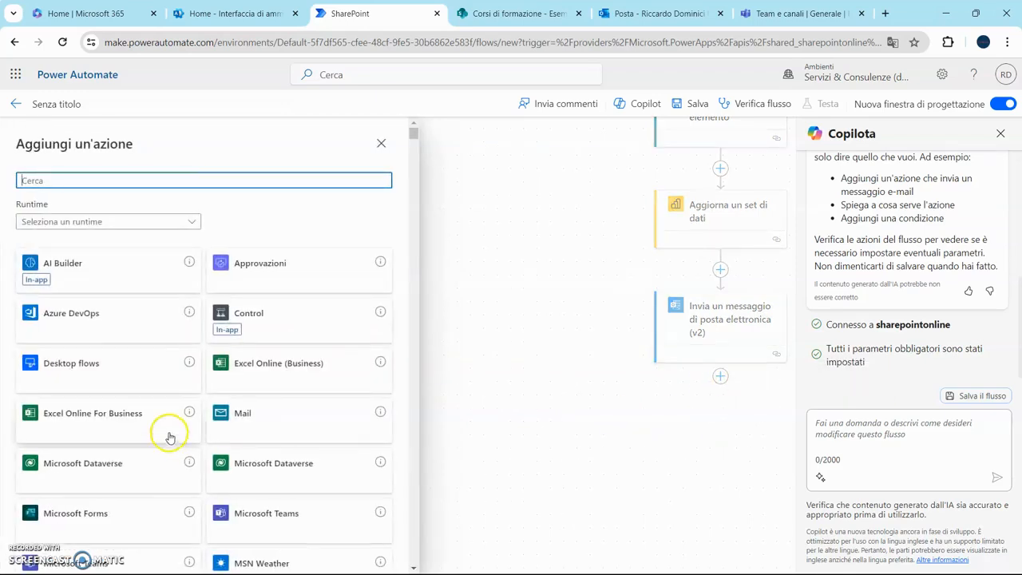
pyautogui.click(297, 505)
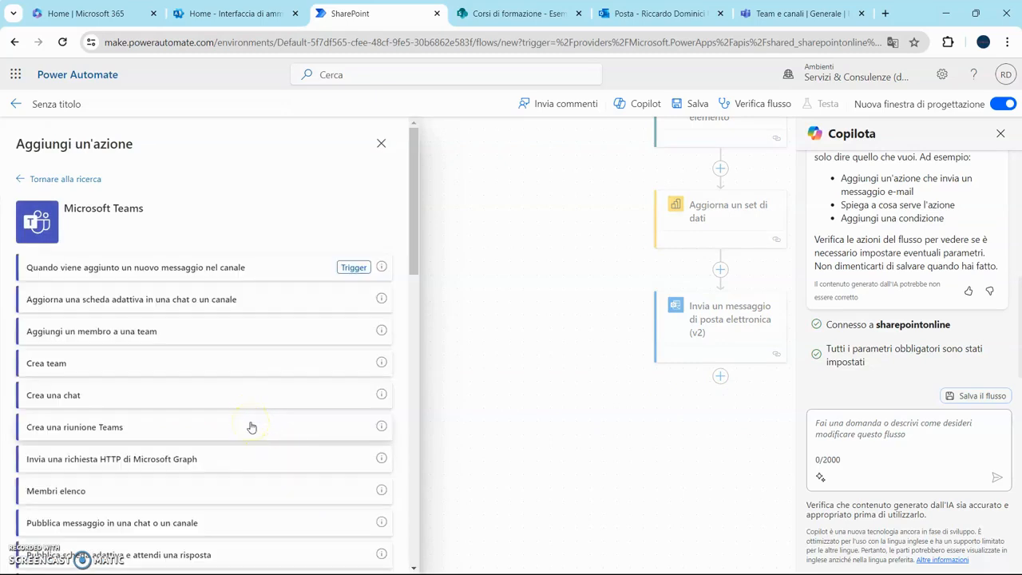
pyautogui.scroll(-3, 251, 428)
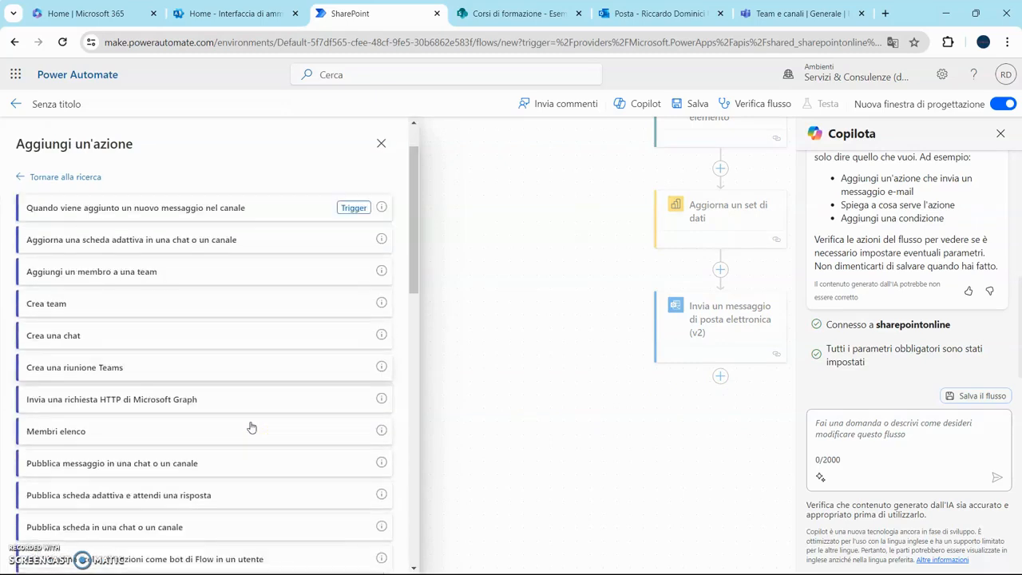
pyautogui.scroll(-5, 251, 428)
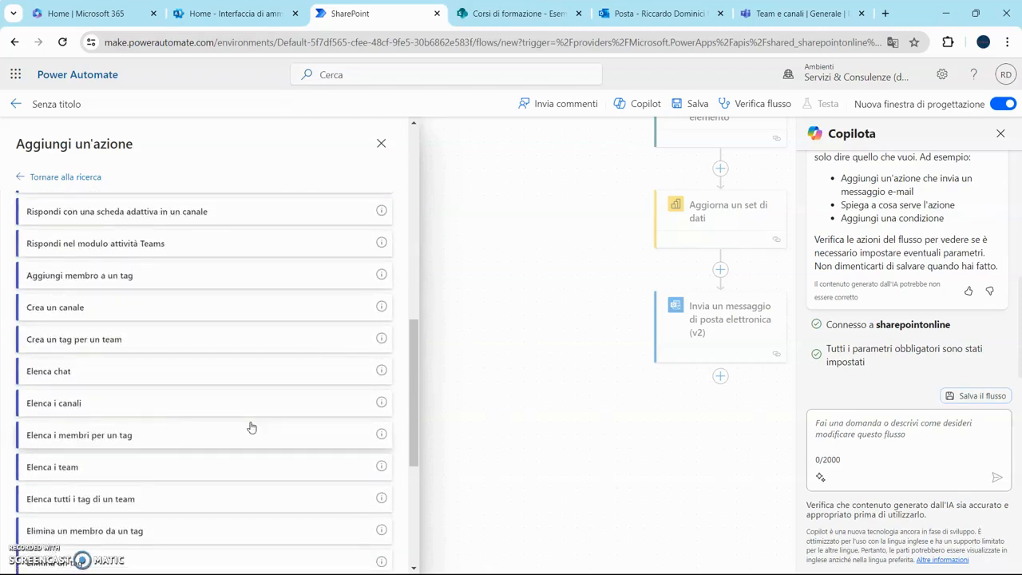
pyautogui.scroll(-3, 250, 428)
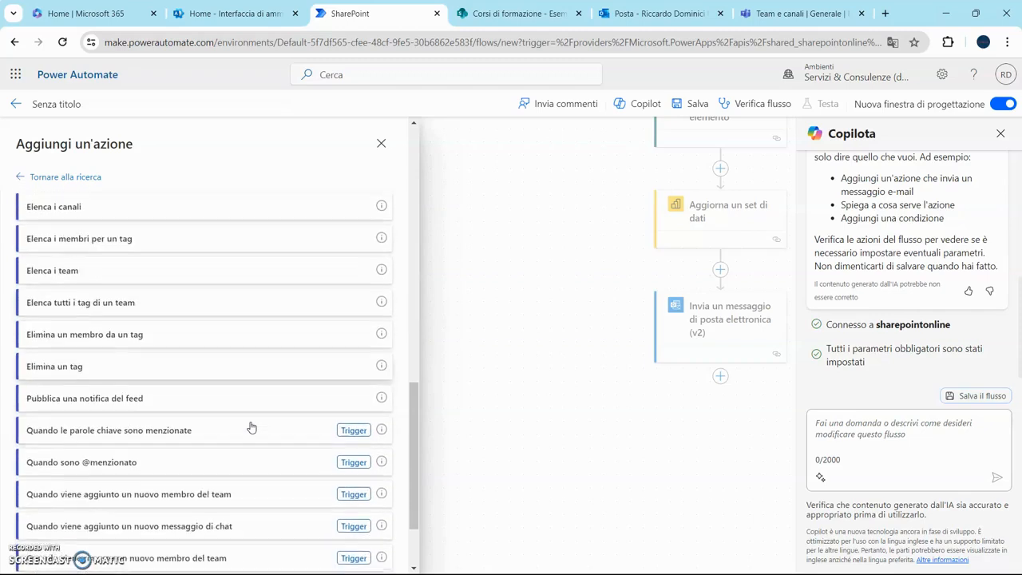
pyautogui.scroll(-1, 251, 428)
pyautogui.scroll(4, 251, 429)
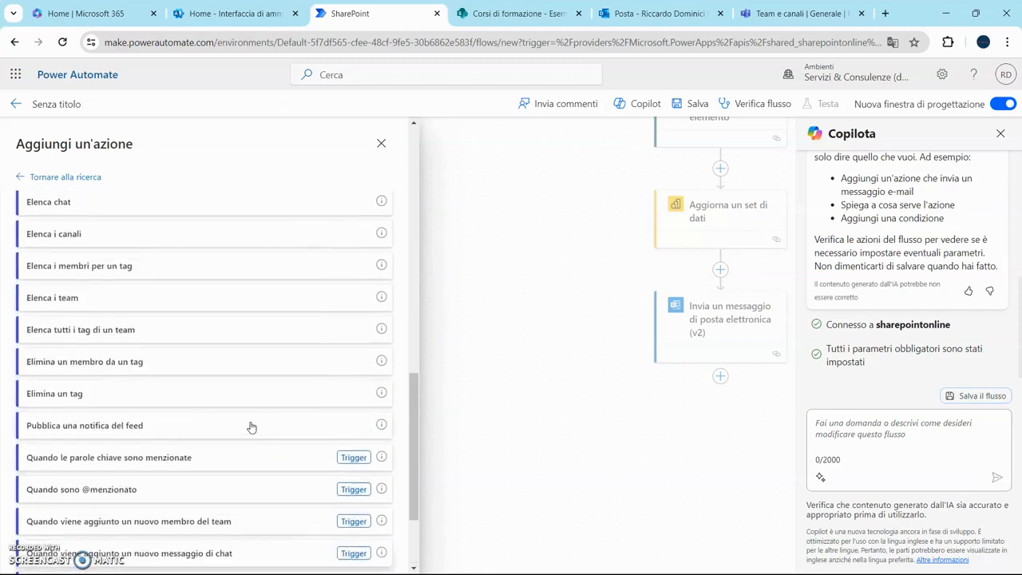
pyautogui.scroll(1, 251, 428)
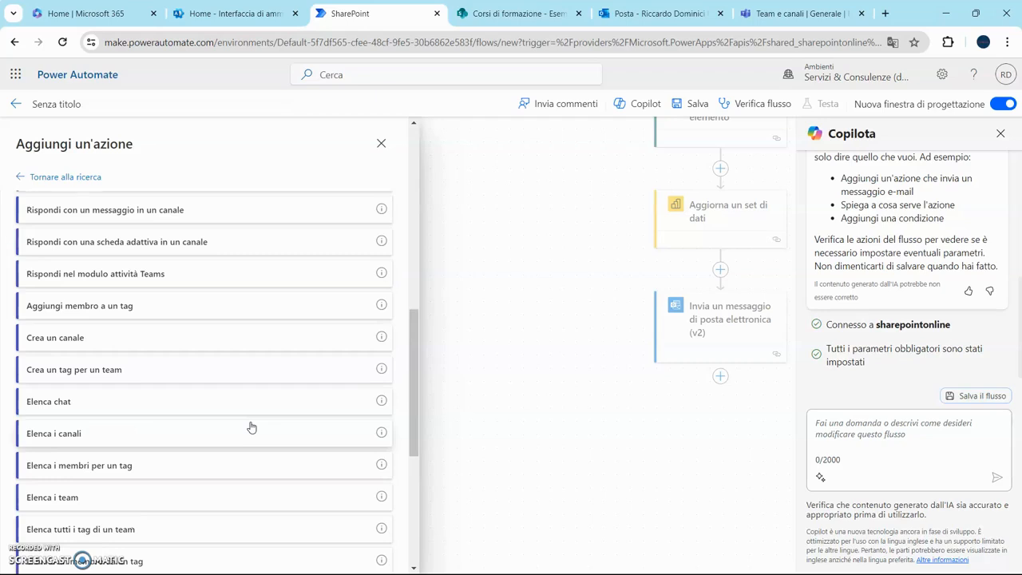
pyautogui.scroll(5, 251, 429)
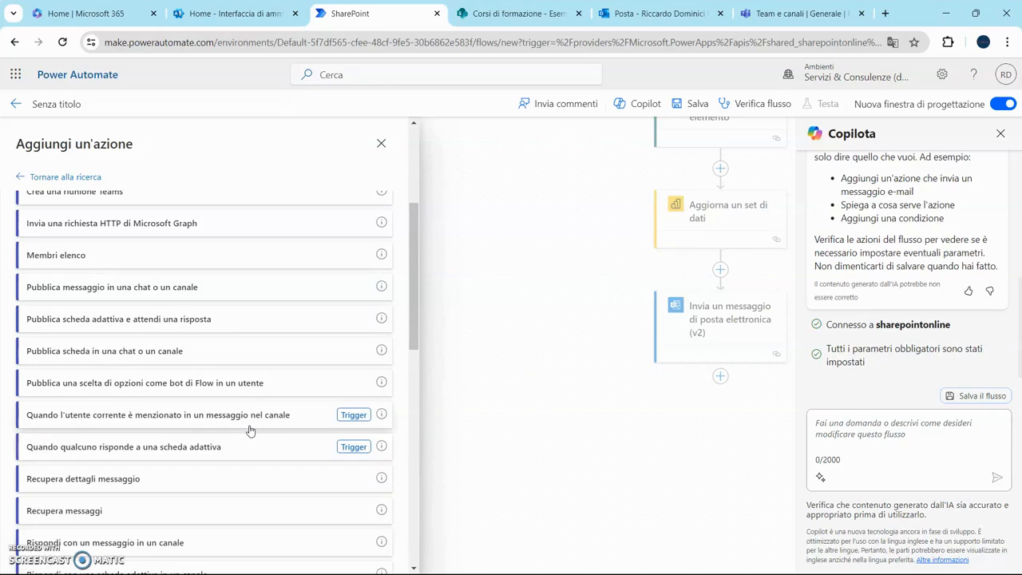
pyautogui.click(168, 288)
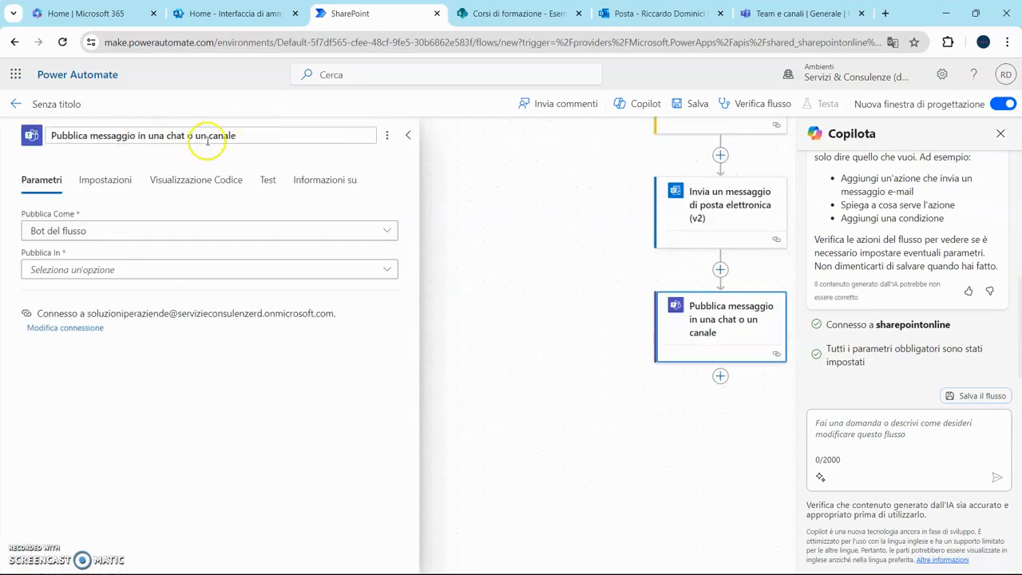
# - Set the Teams post to Utente, Channel, team Corsi di formazione, channel General
pyautogui.click(385, 232)
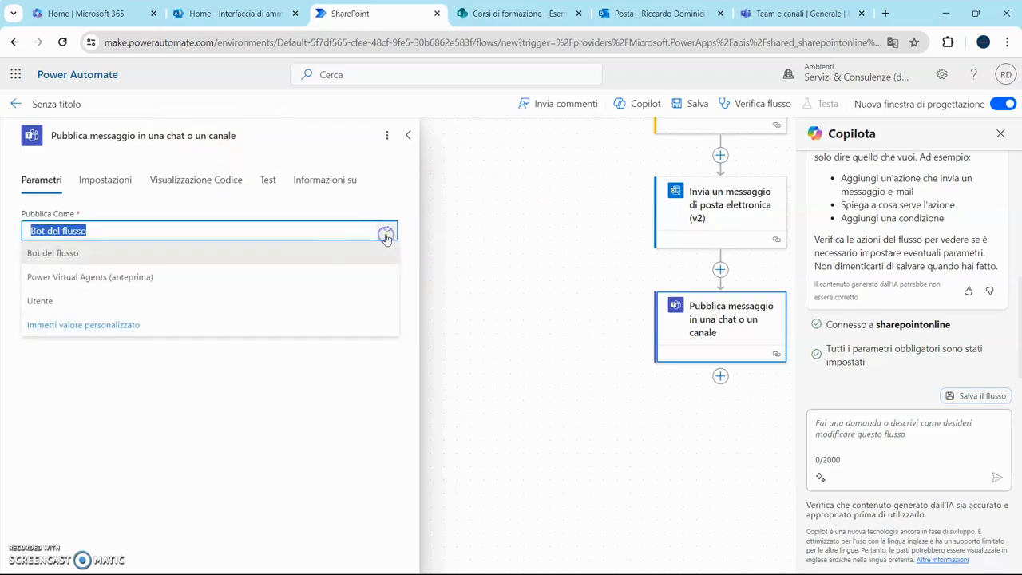
pyautogui.click(241, 304)
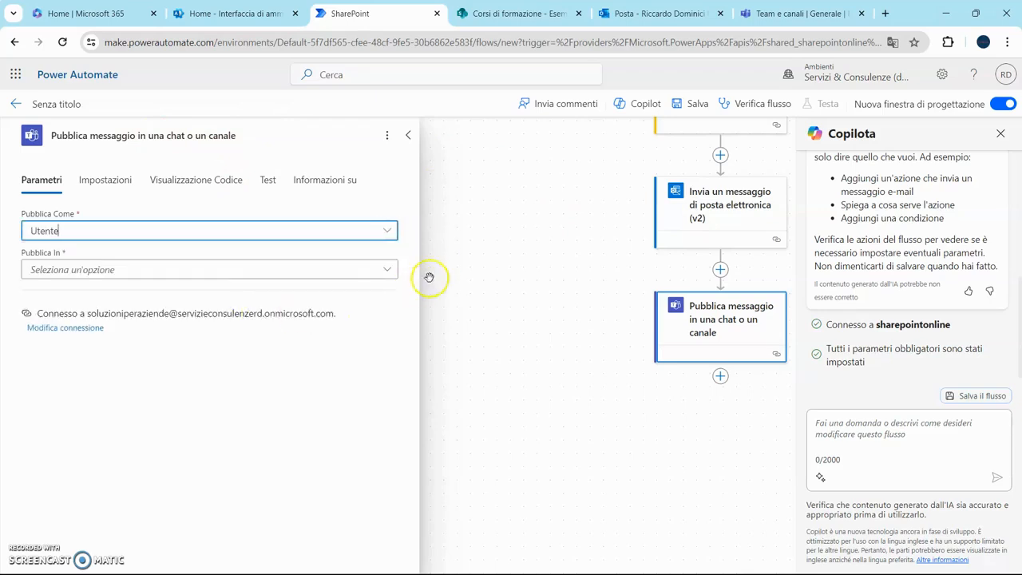
pyautogui.click(386, 272)
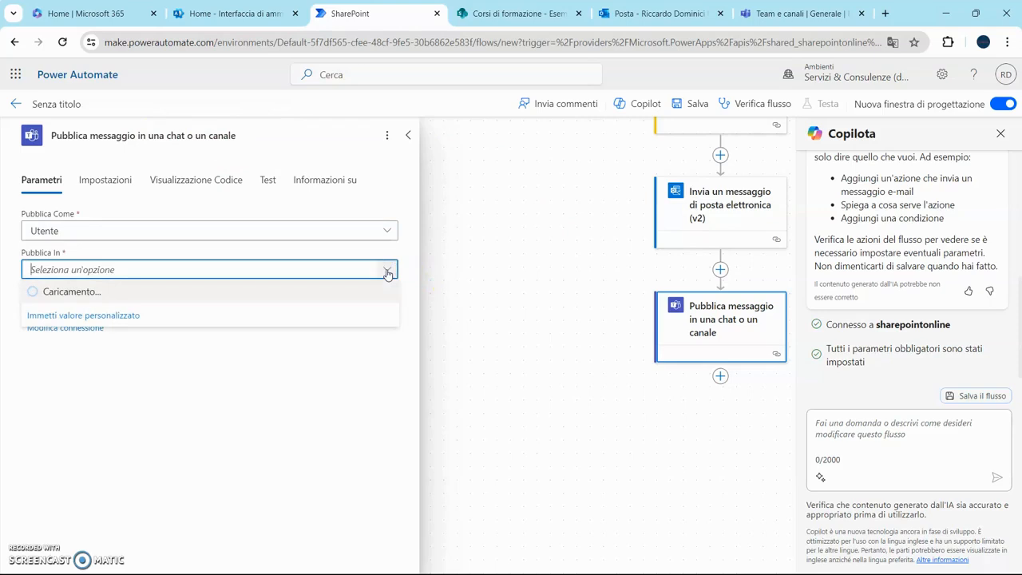
pyautogui.click(201, 297)
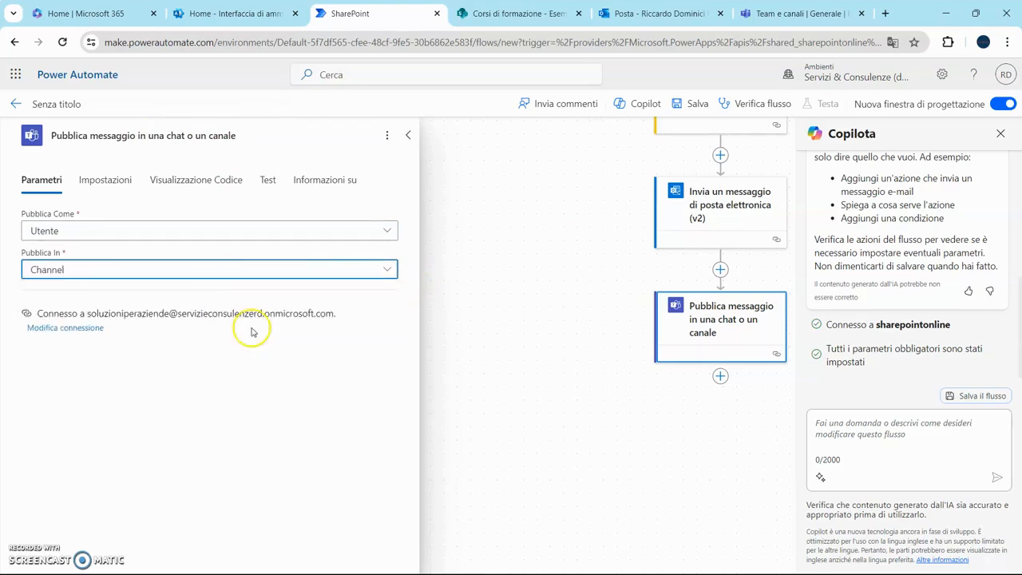
pyautogui.scroll(-1, 269, 354)
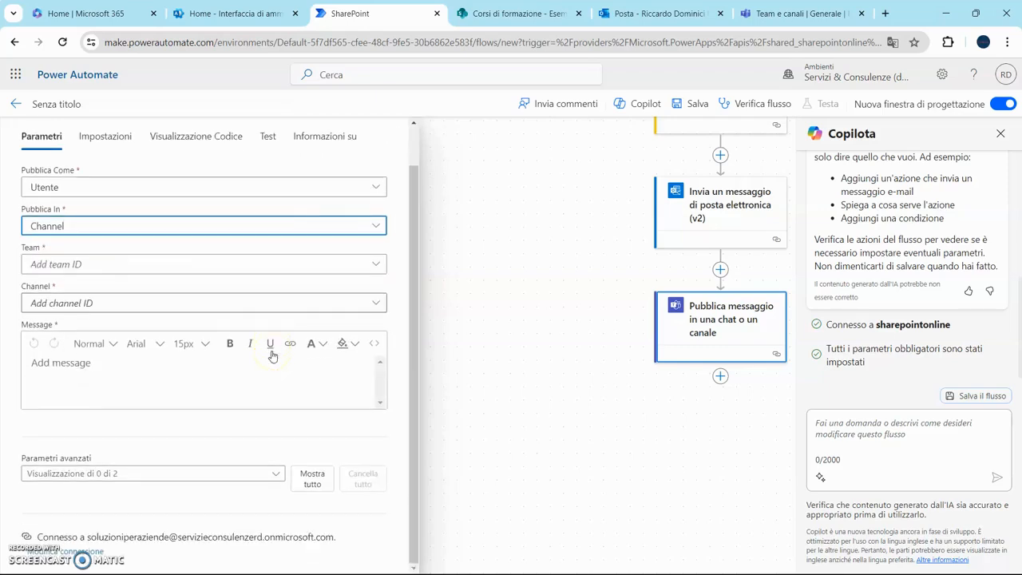
pyautogui.click(374, 266)
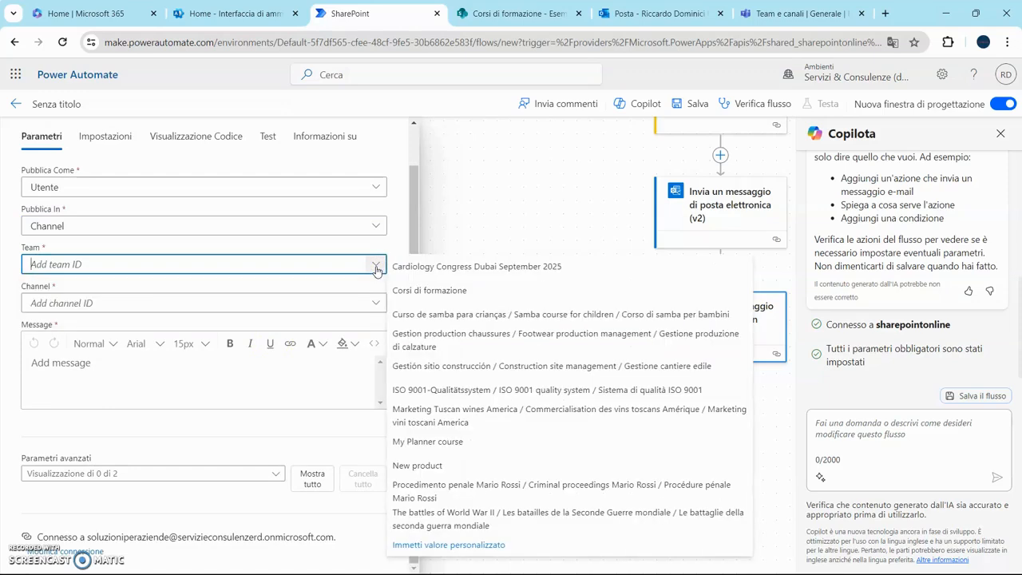
pyautogui.click(448, 292)
pyautogui.click(373, 305)
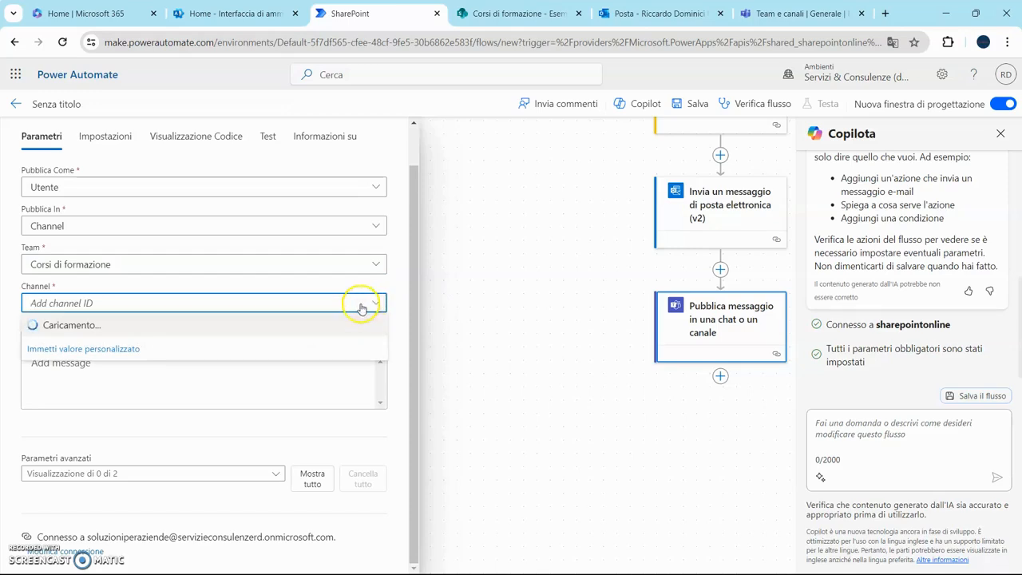
pyautogui.click(156, 420)
pyautogui.click(176, 375)
# - Enter the Teams message 'E' stato modificato /aggiunto un dato nell'elenco Share Point dati finanziari'
pyautogui.write("E' stat")
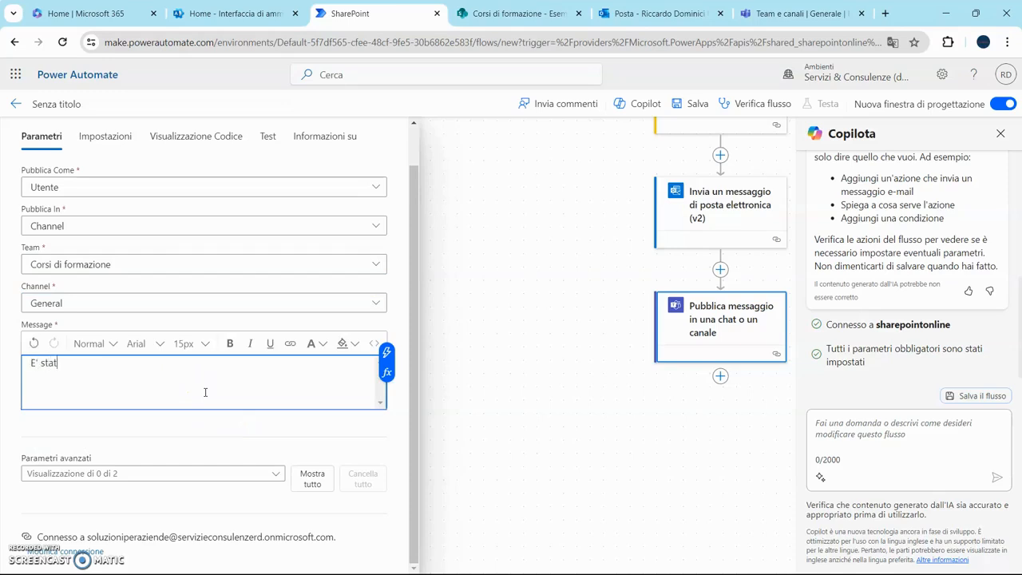
pyautogui.write('o modificato /a')
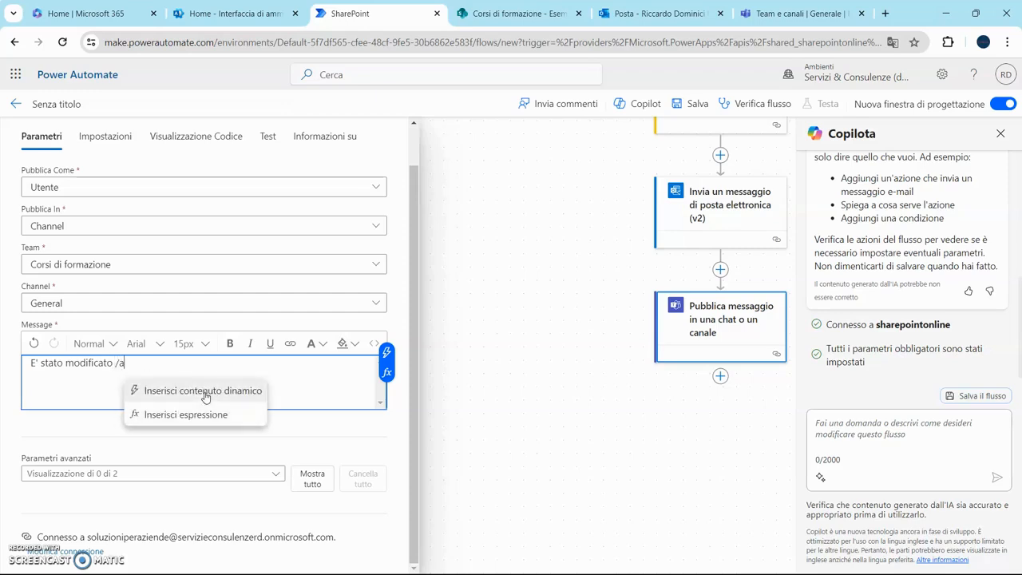
pyautogui.write("ggiunto un dato nell'elenco Share Point")
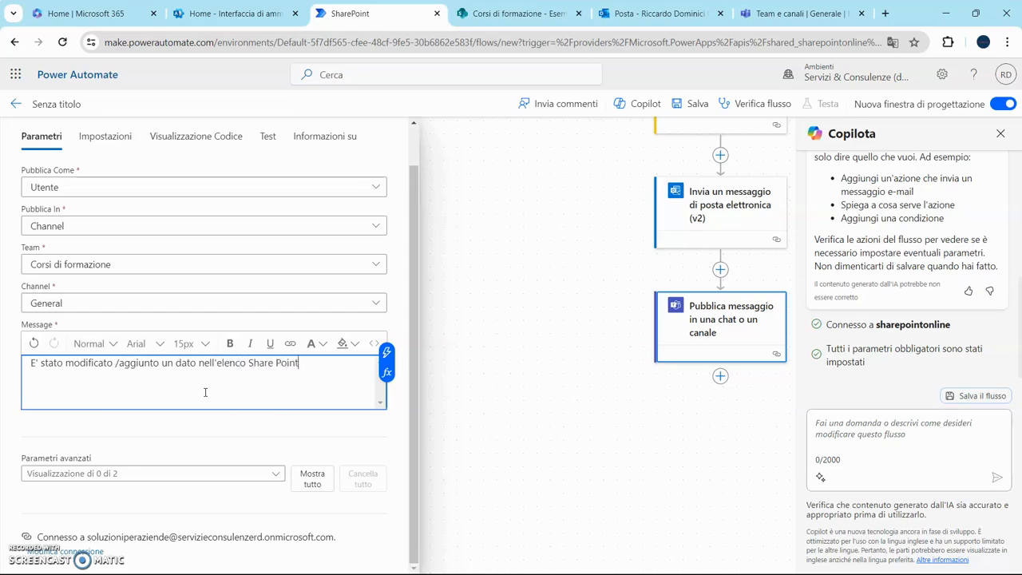
pyautogui.write(' dati finanziari')
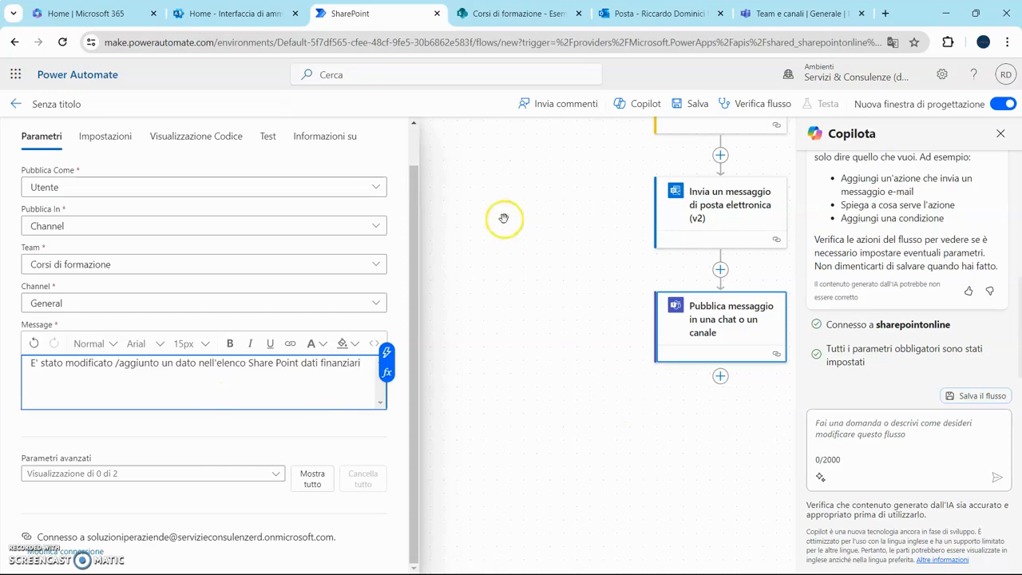
pyautogui.scroll(2, 504, 218)
pyautogui.hscroll(2, 571, 251)
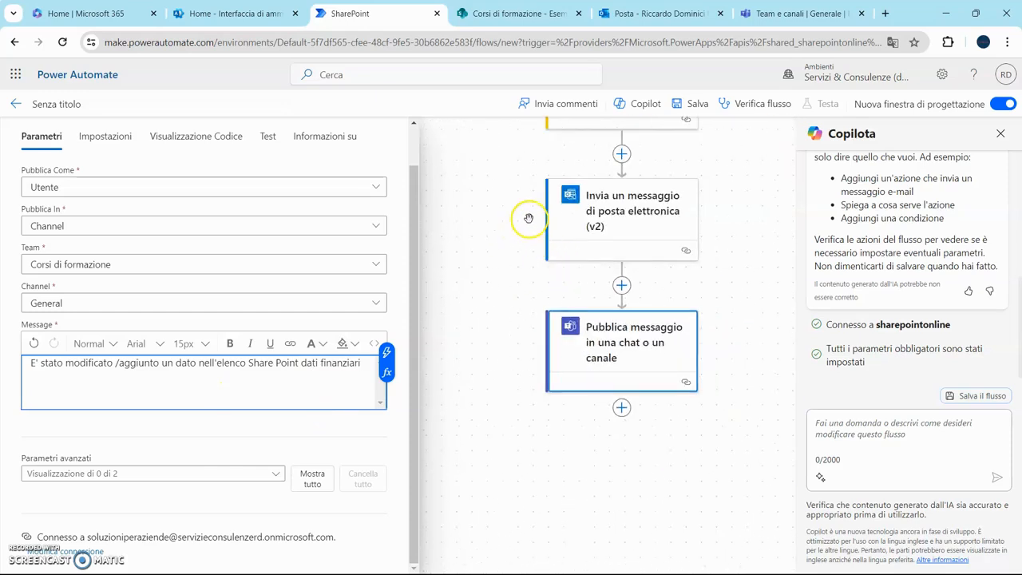
pyautogui.click(504, 221)
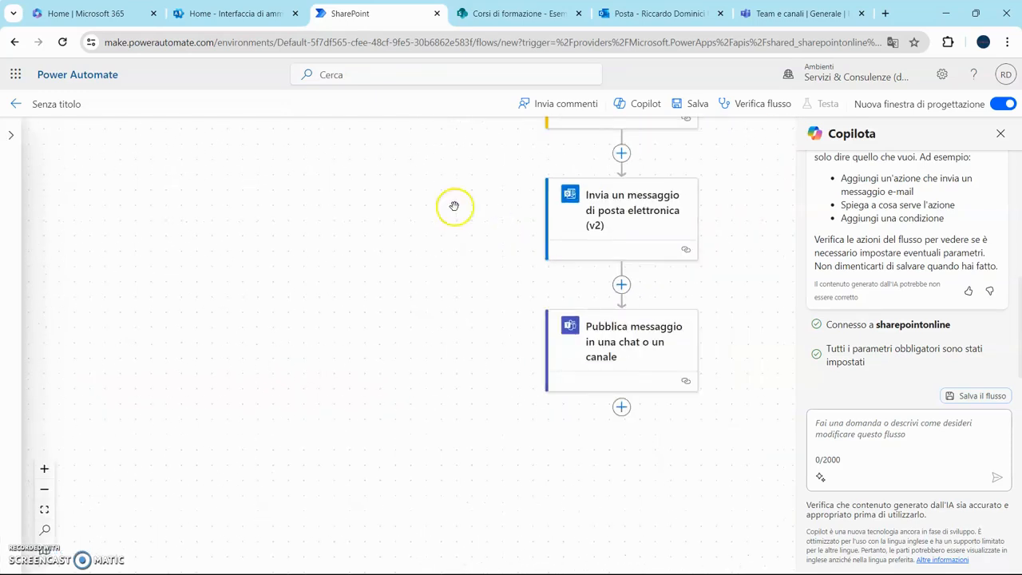
# - Replace the 'Senza titolo' name with 'Modifica elenco dati finanziari' and save the flow
pyautogui.click(54, 104)
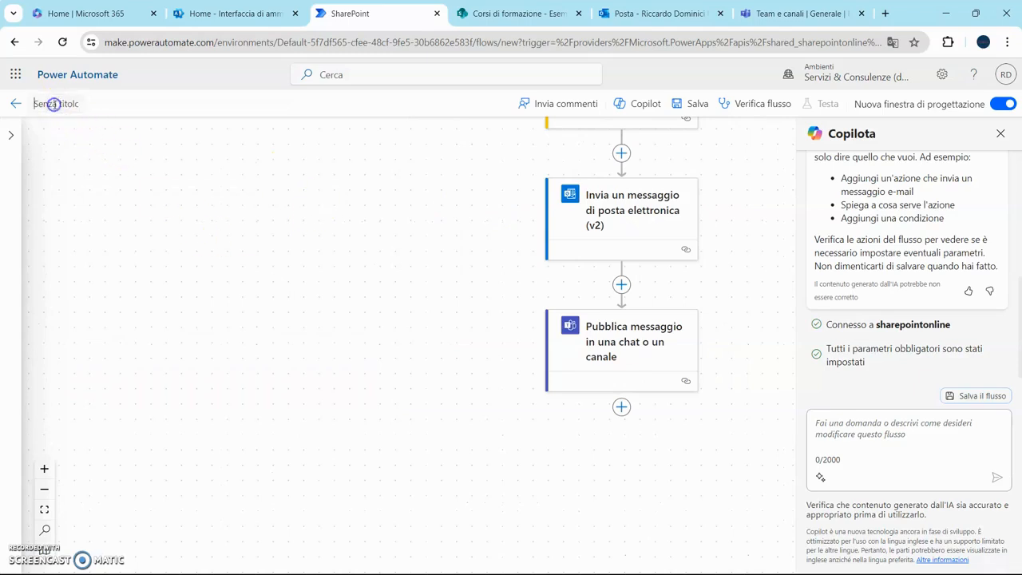
pyautogui.write('Modifica elenco dati finanziari')
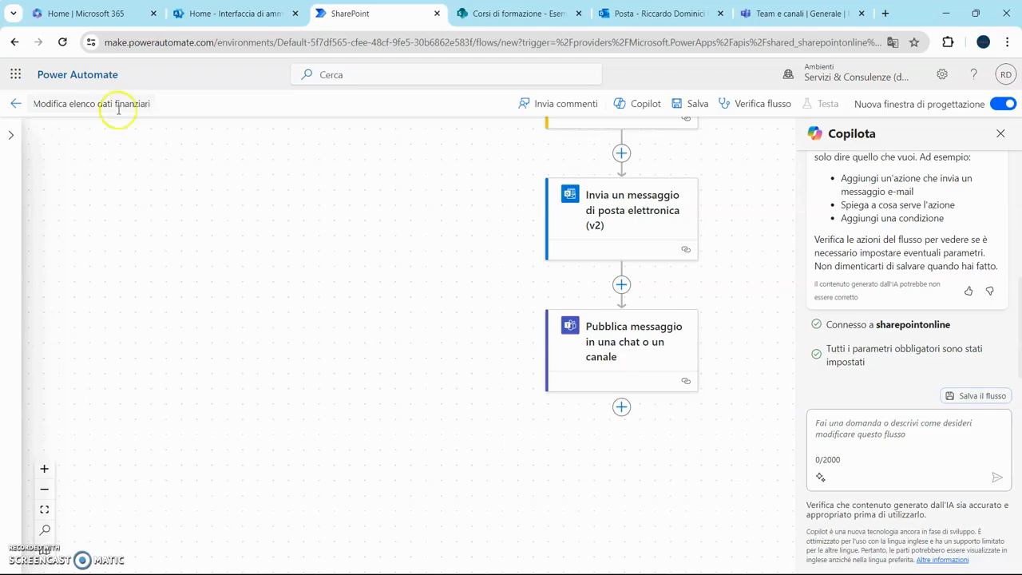
pyautogui.click(695, 105)
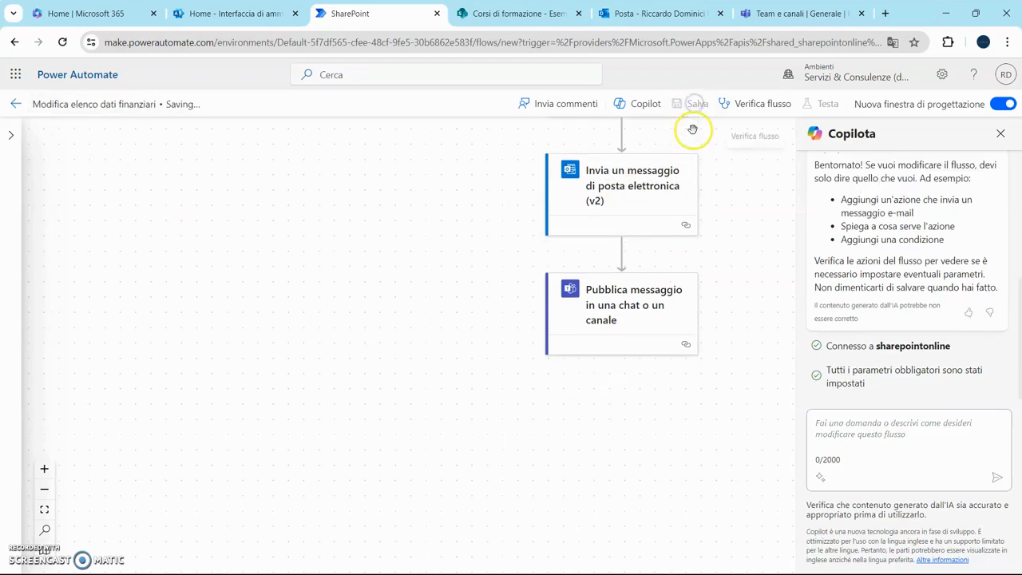
# - Open Flussi personali to see 'Modifica elenco dati finanziari' listed first as an automated flow
pyautogui.click(444, 251)
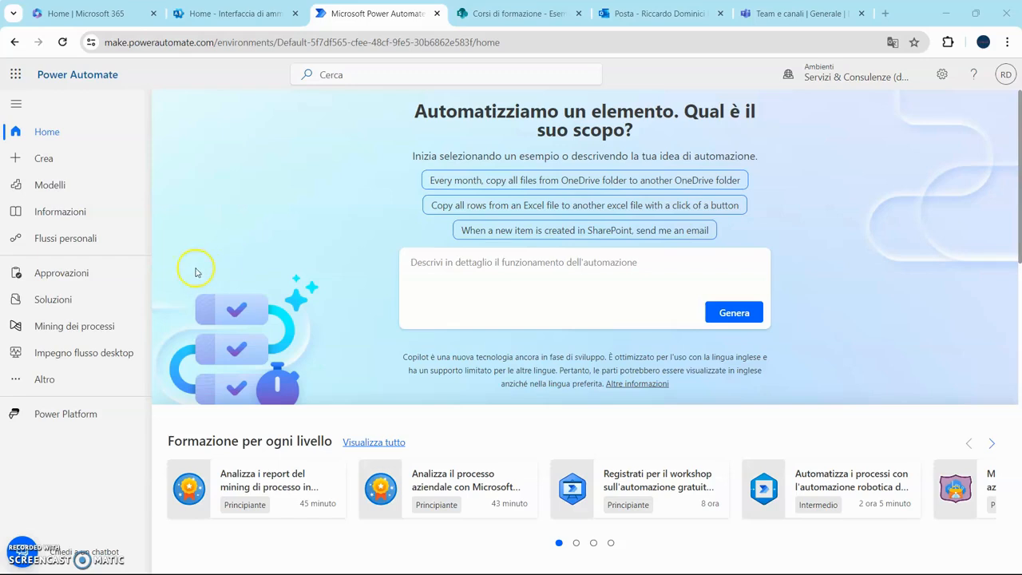
pyautogui.click(77, 240)
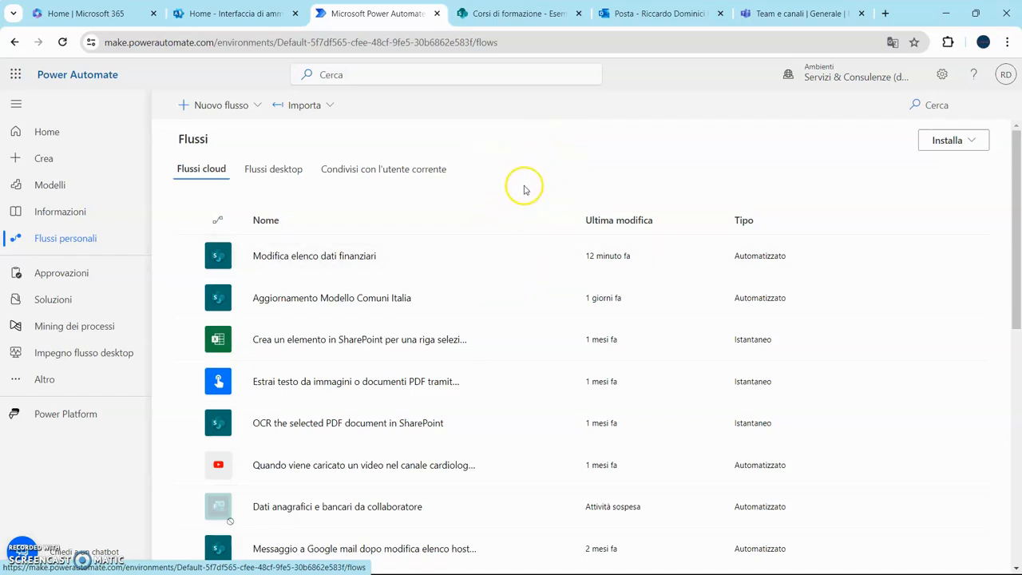
# - Review the 'Modifica elenco dati finanziari' run history, then return to the SharePoint financial list
pyautogui.click(339, 257)
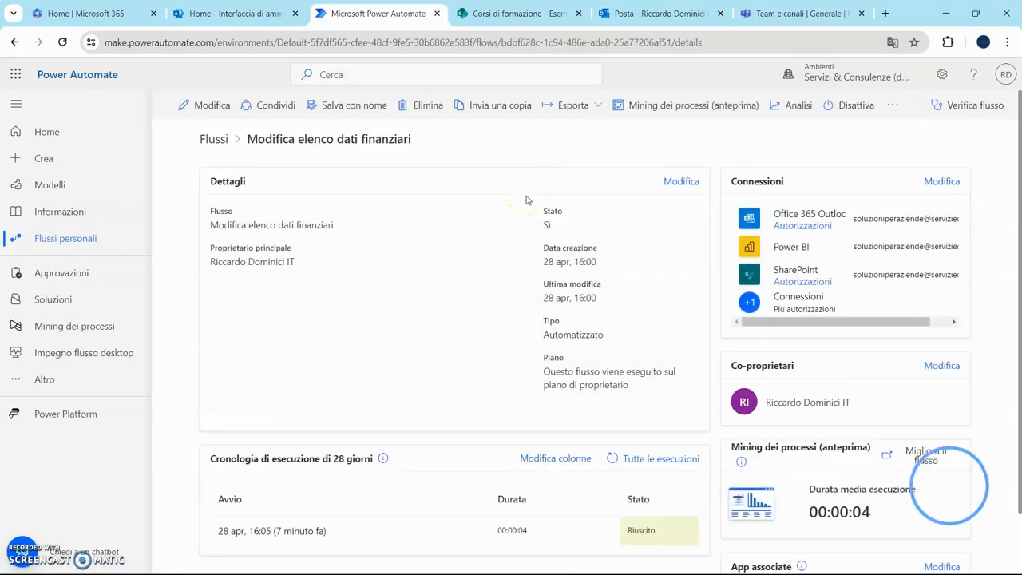
pyautogui.scroll(-1, 494, 214)
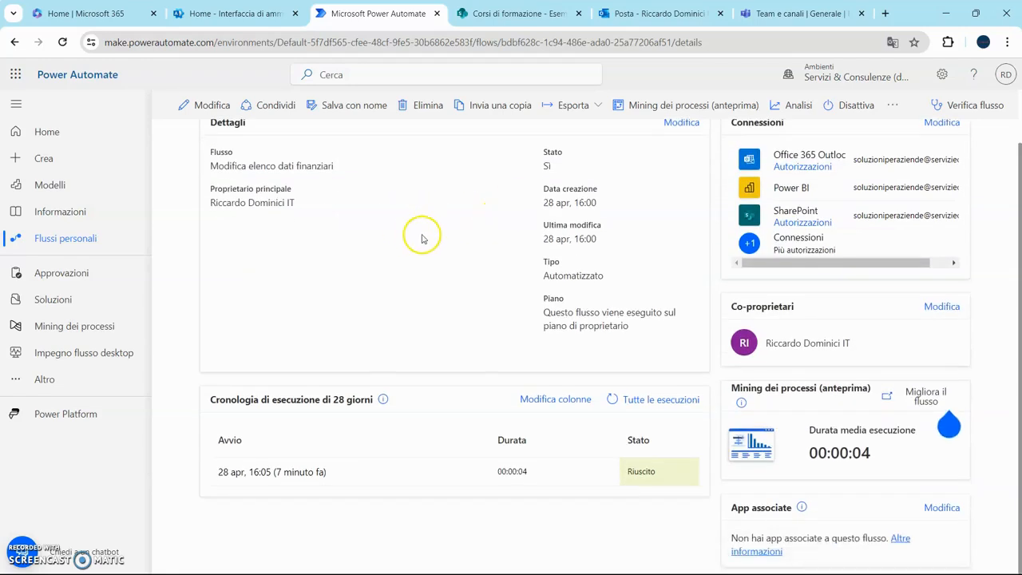
pyautogui.scroll(1, 367, 232)
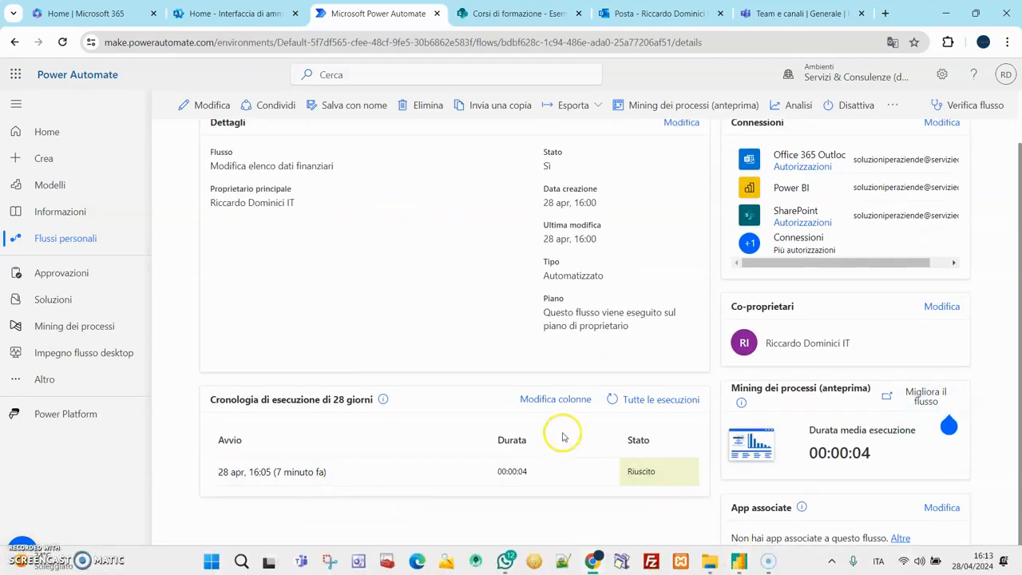
pyautogui.click(508, 14)
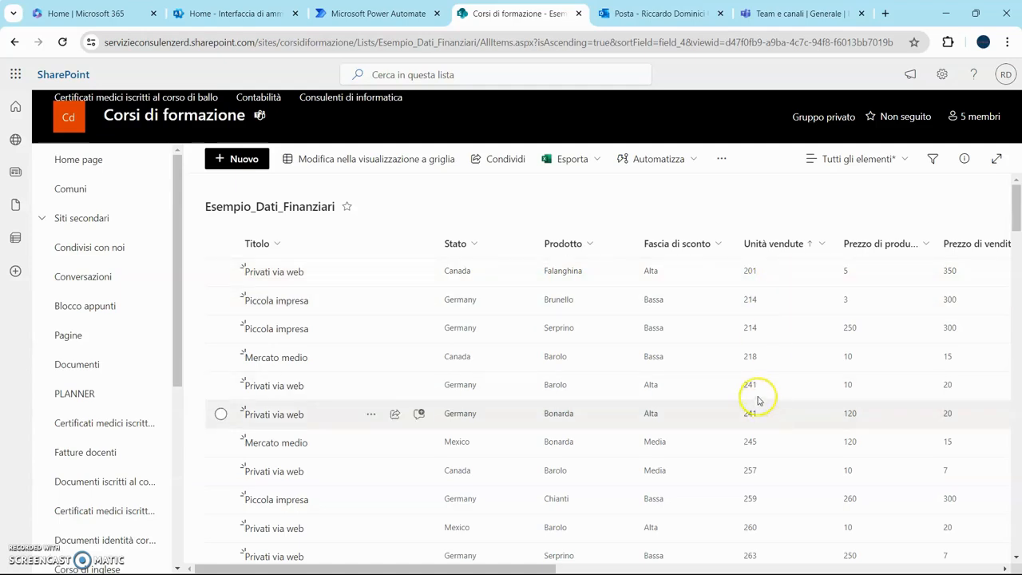
# - Check the Unità vendute column in the Power BI table against the SharePoint list, then open Outlook
pyautogui.click(739, 562)
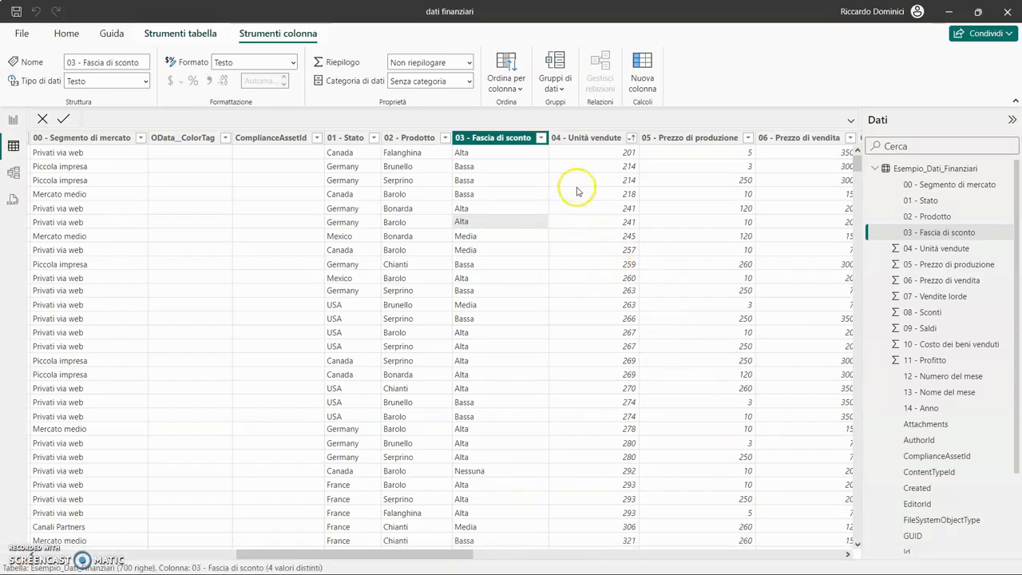
pyautogui.click(586, 152)
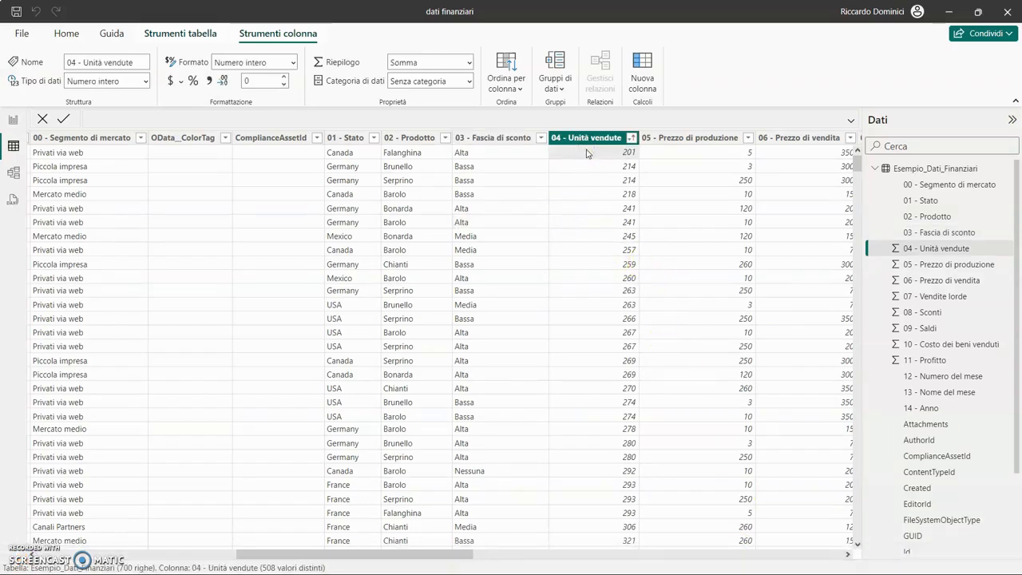
pyautogui.hotkey('alt', 'Tab')
pyautogui.click(664, 13)
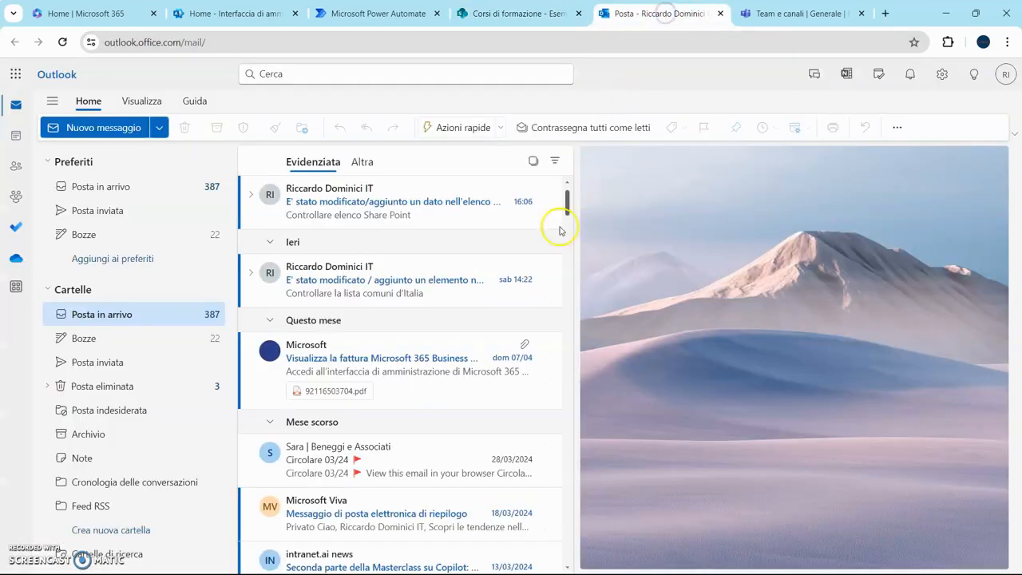
# - Read the flow's notification email and confirm the 16:05 post in the Teams Generale channel
pyautogui.doubleClick(441, 214)
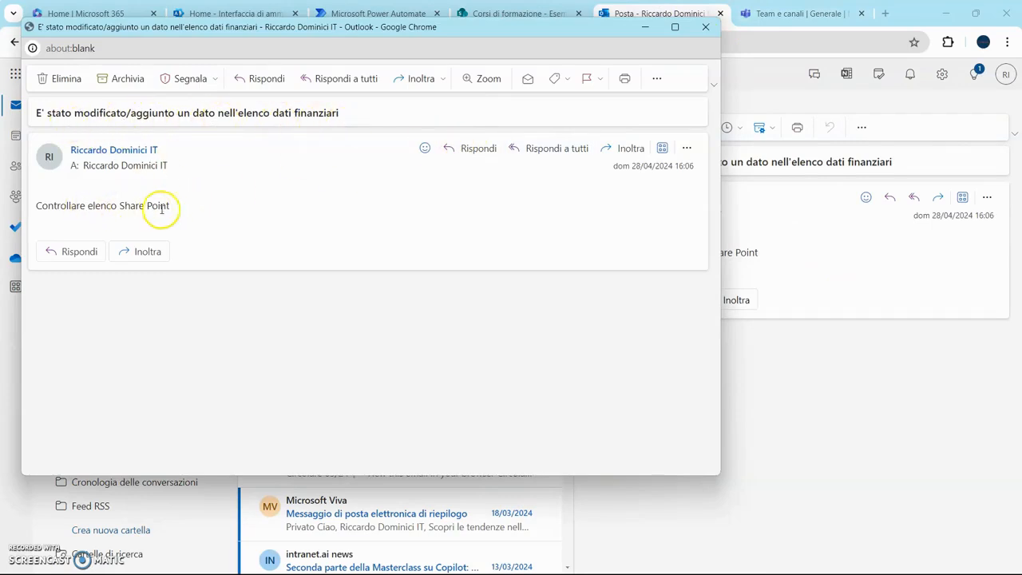
pyautogui.click(708, 29)
pyautogui.click(799, 15)
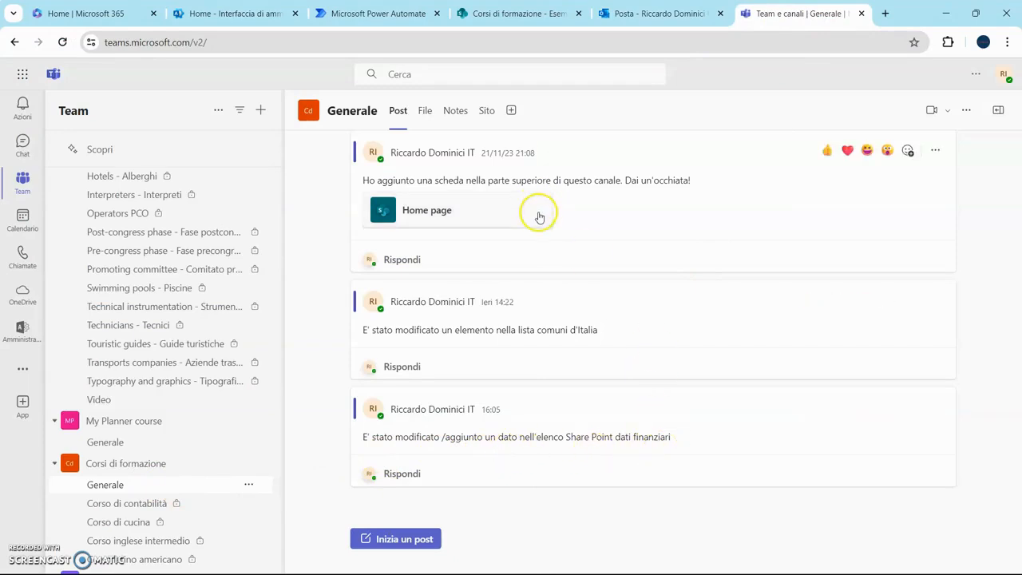
pyautogui.click(524, 11)
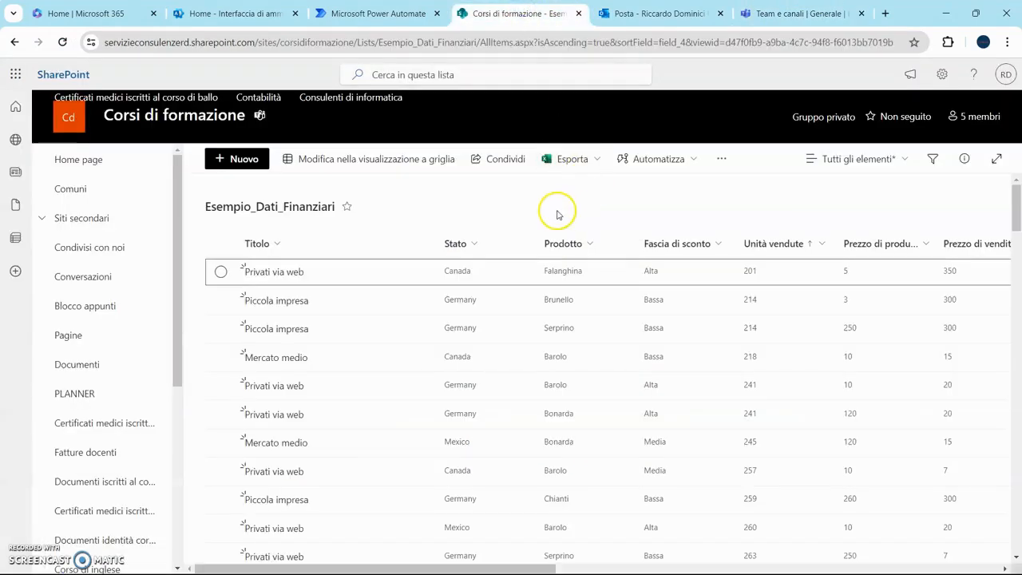
# - In grid view, change the first Privati via web row's Unità vendute from 201 to 202
pyautogui.click(399, 13)
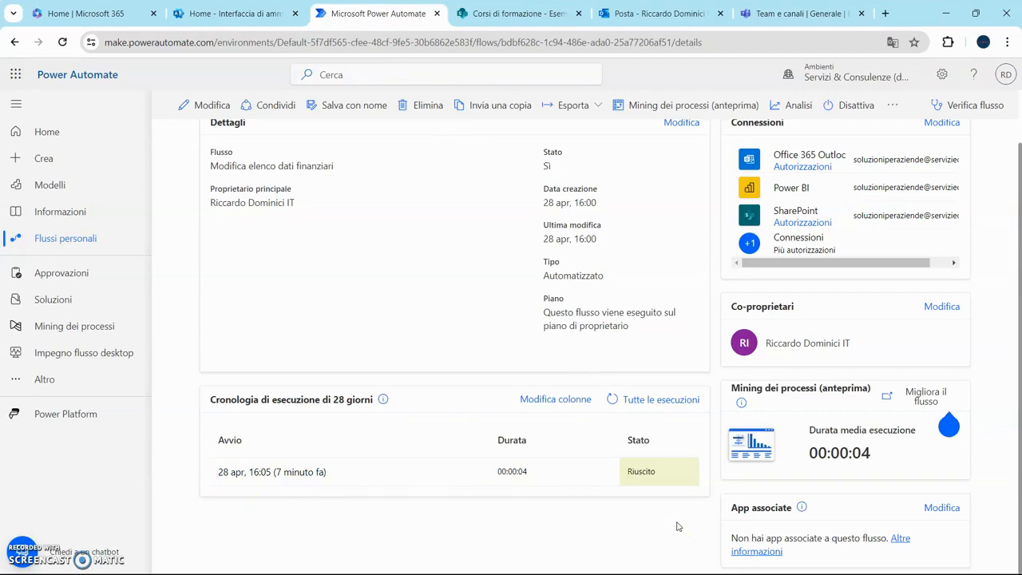
pyautogui.click(510, 16)
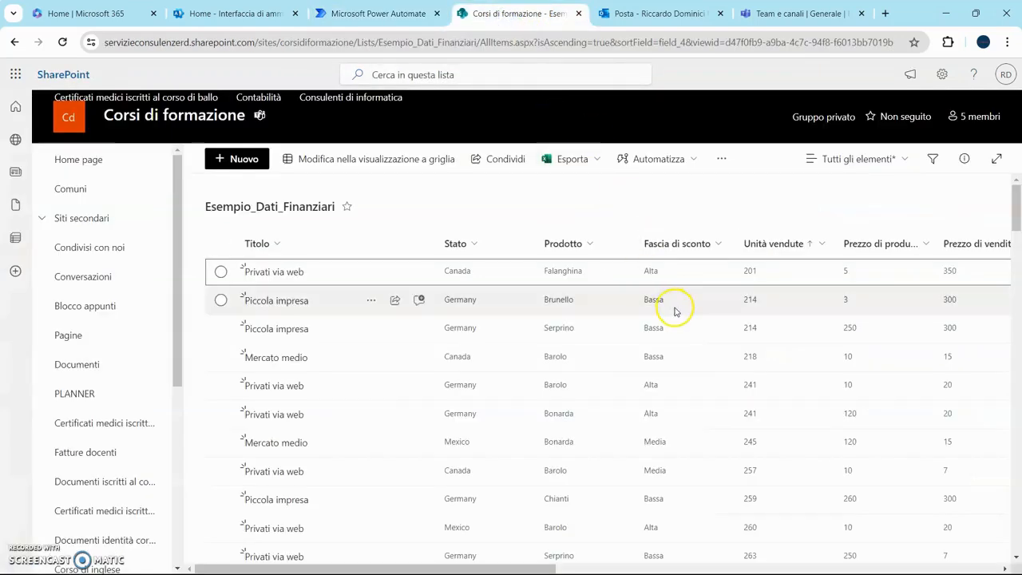
pyautogui.click(358, 160)
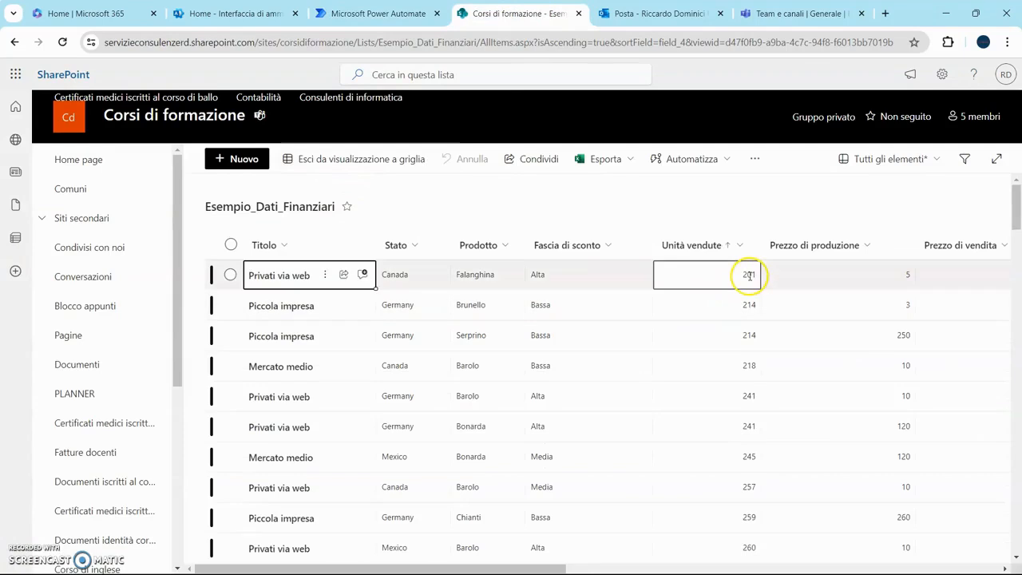
pyautogui.click(793, 282)
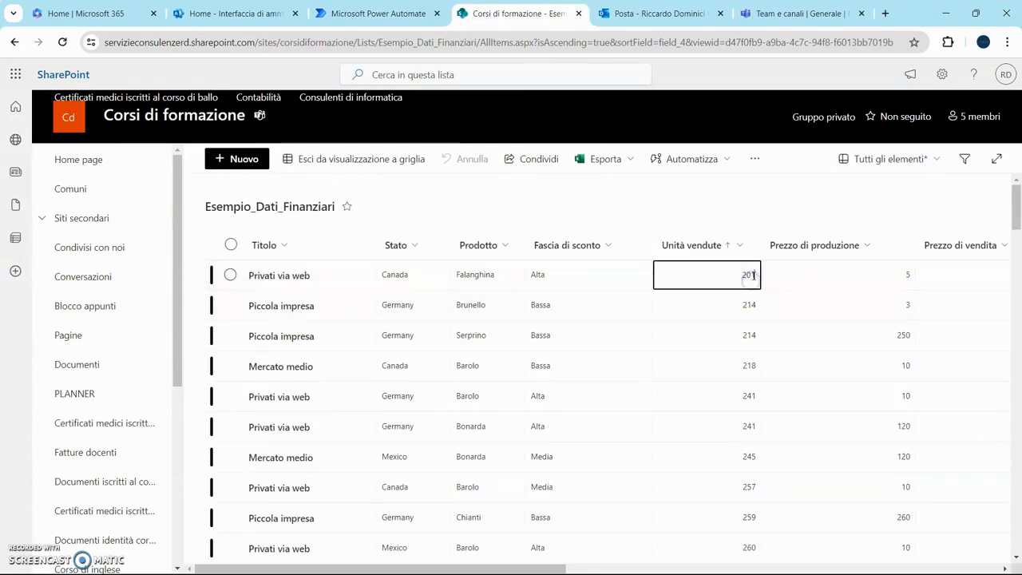
pyautogui.click(711, 196)
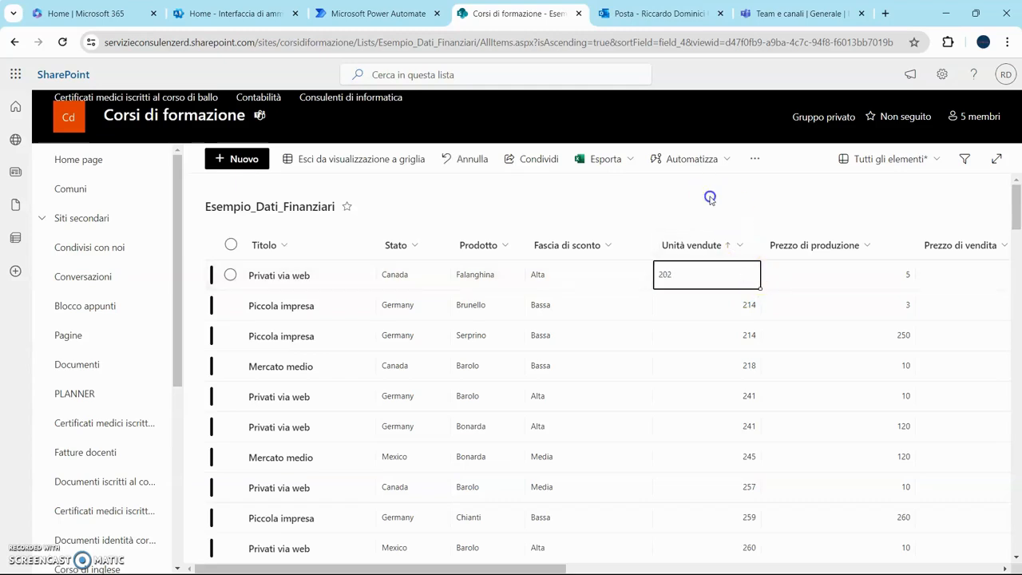
pyautogui.click(373, 165)
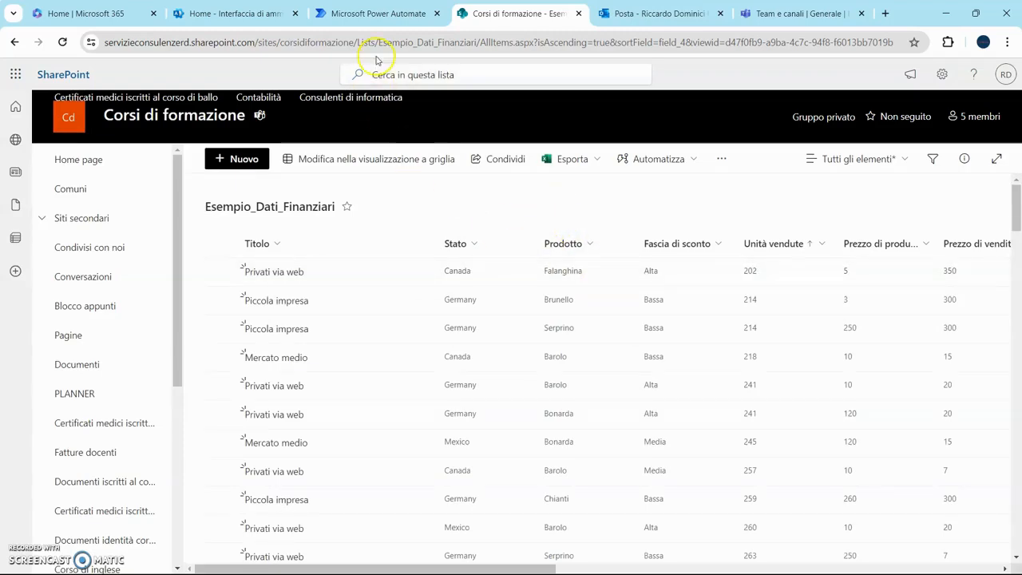
pyautogui.click(374, 13)
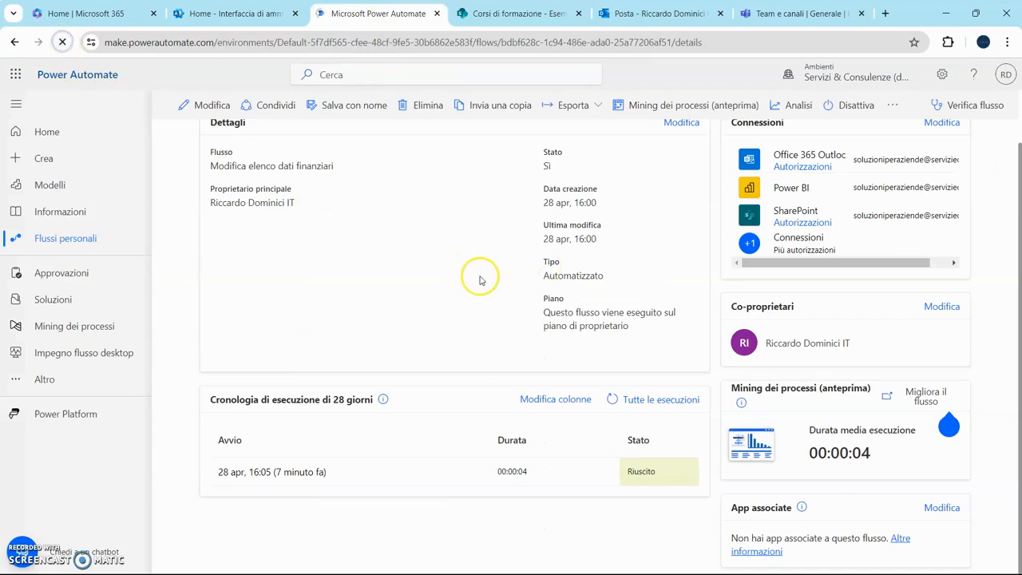
# - Reload the flow details page twice, dismissing translation prompts, then check Outlook for the new email
pyautogui.press('F5')
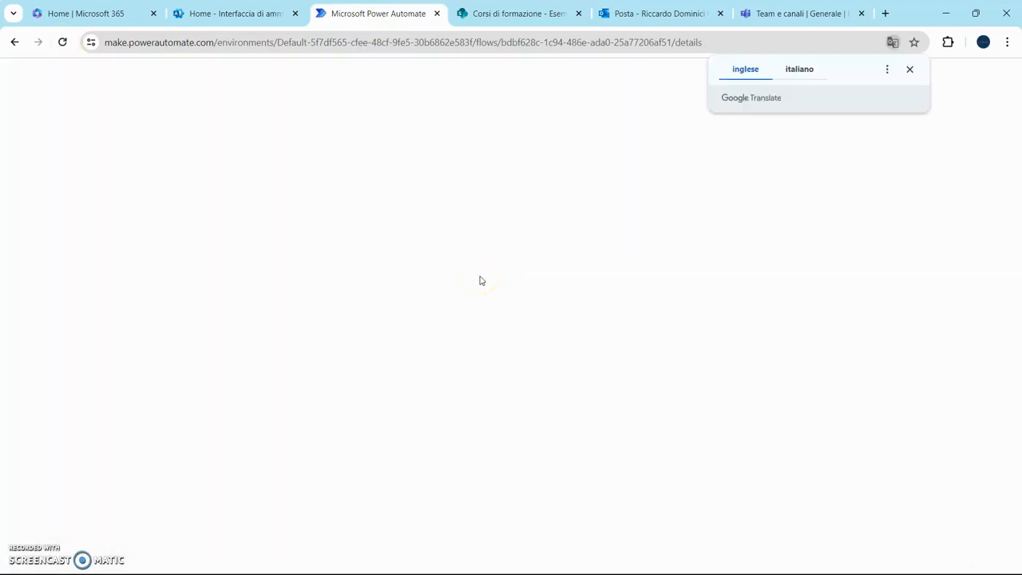
pyautogui.click(910, 69)
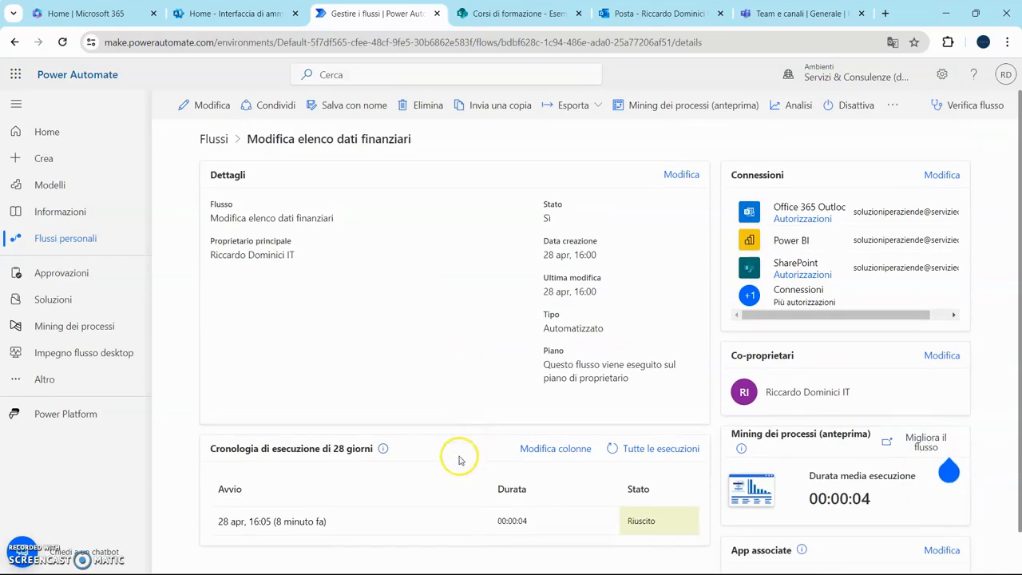
pyautogui.click(434, 545)
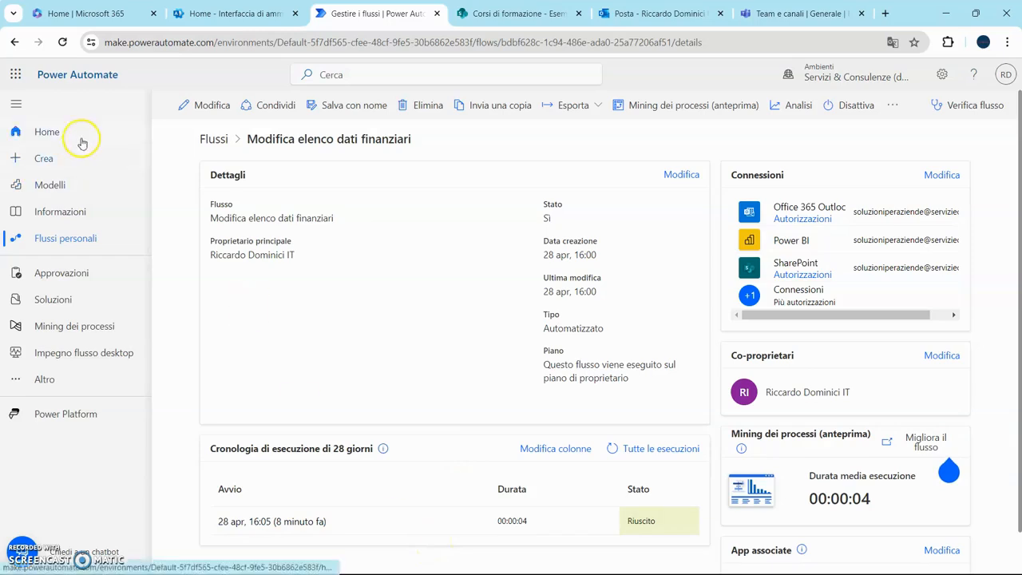
pyautogui.click(62, 41)
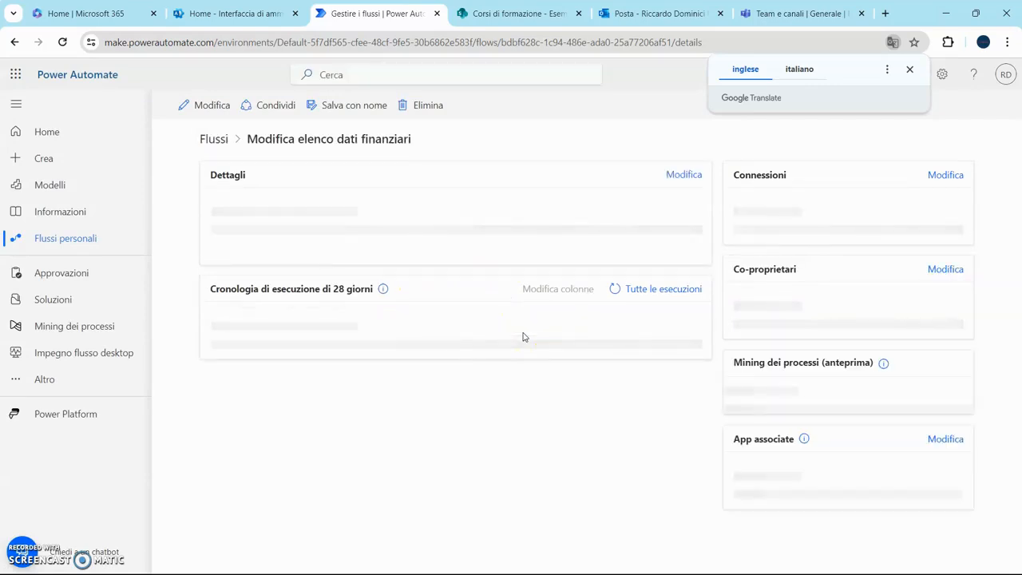
pyautogui.scroll(-1, 523, 365)
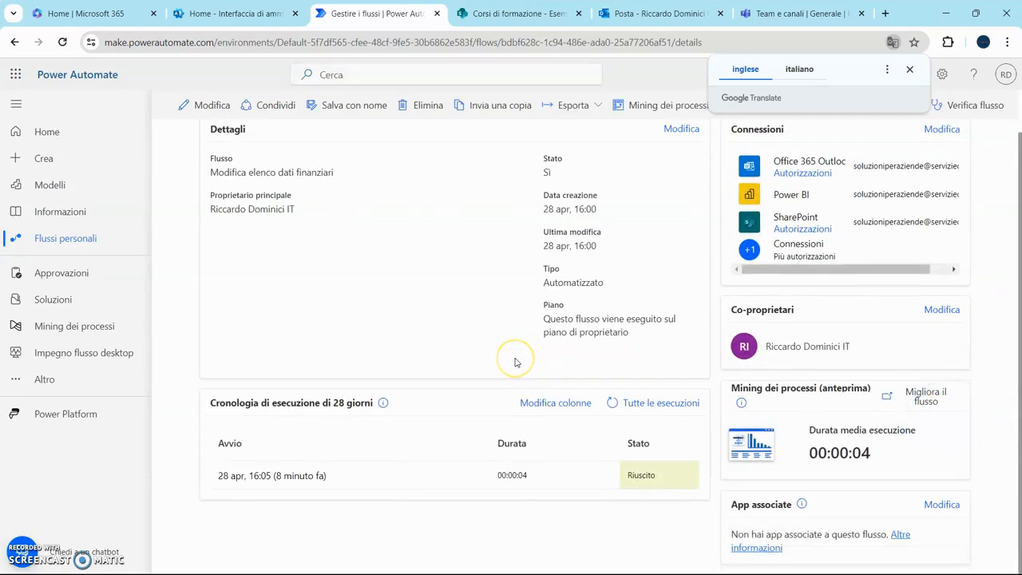
pyautogui.scroll(1, 504, 359)
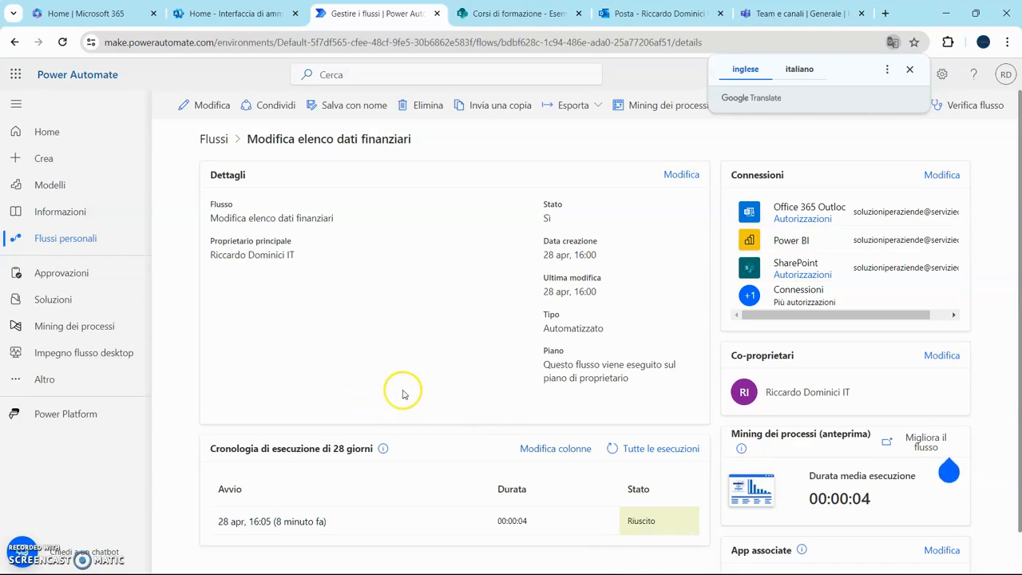
pyautogui.click(62, 42)
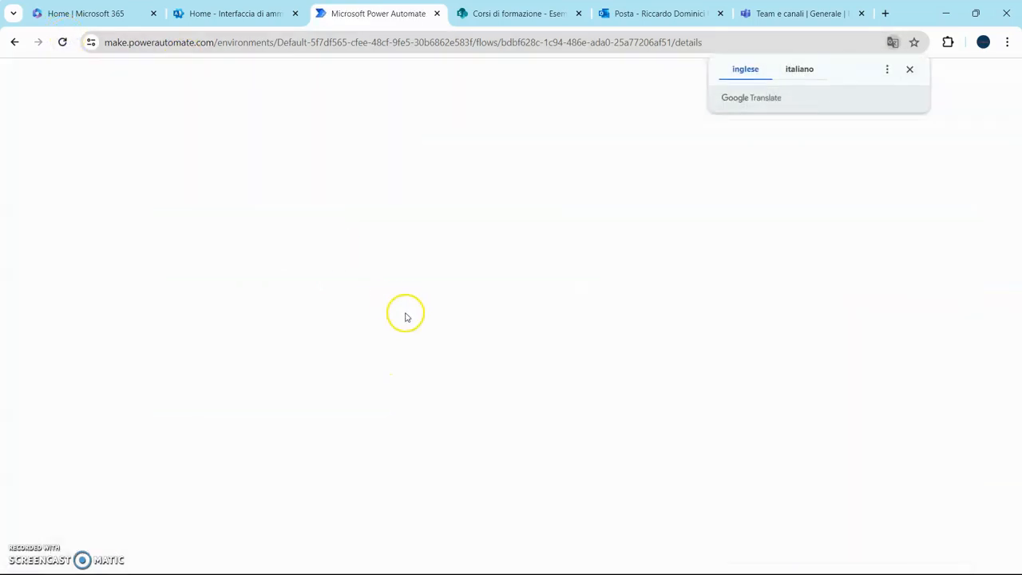
pyautogui.click(912, 69)
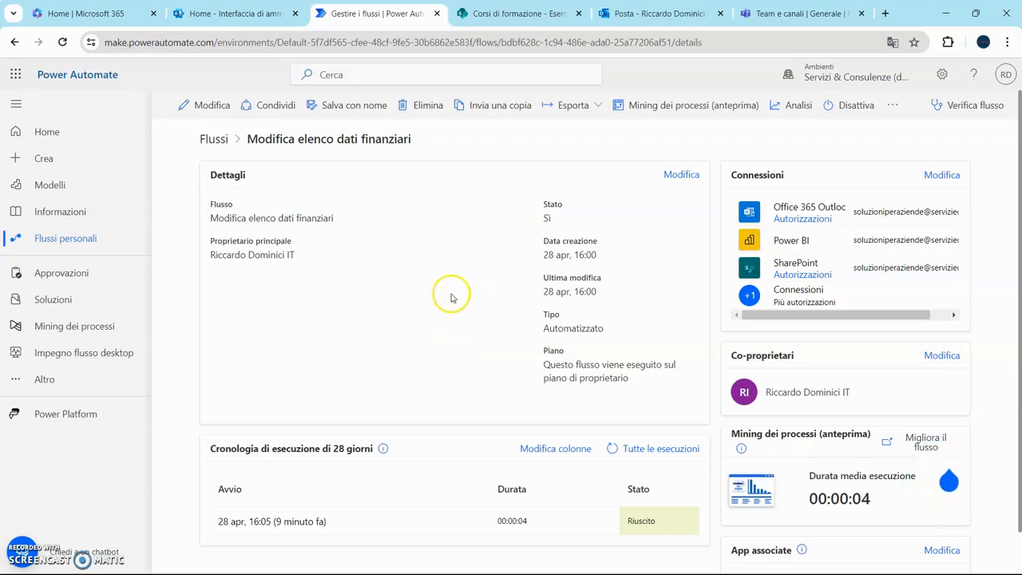
pyautogui.click(648, 12)
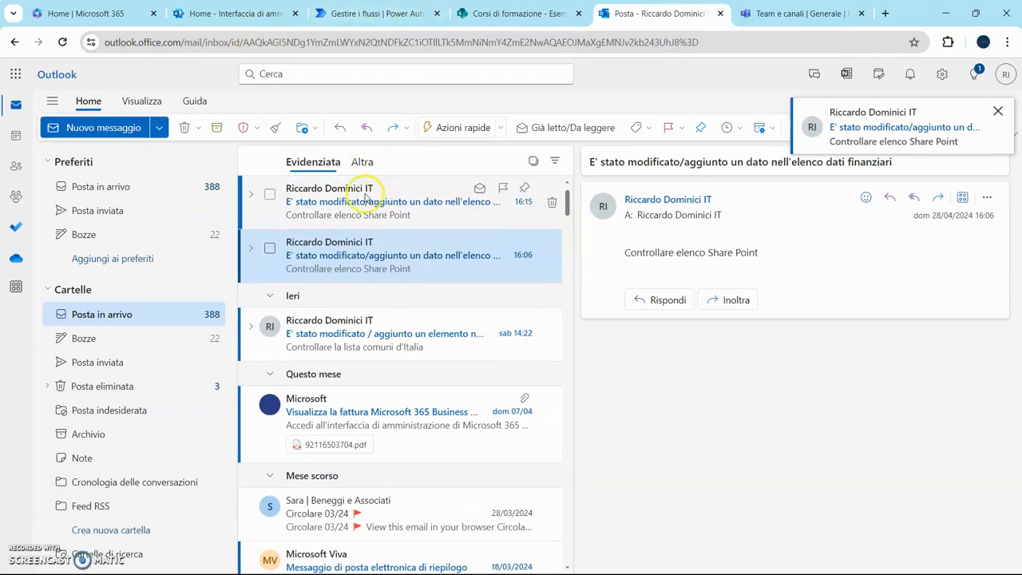
# - Reload the Modifica elenco dati finanziari flow details page to load the latest run
pyautogui.click(343, 13)
pyautogui.click(63, 42)
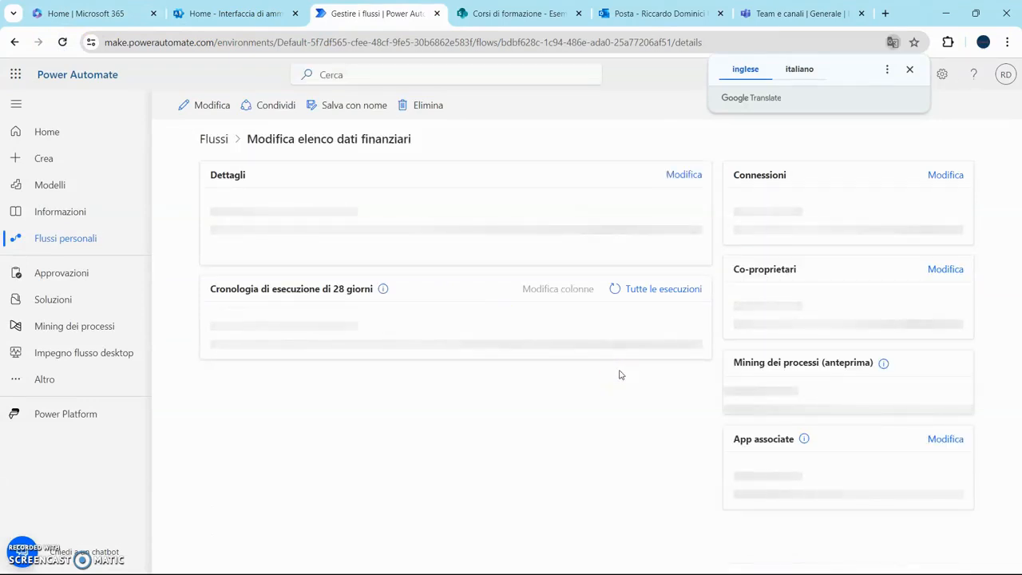
# - Confirm the 28-day run history lists a second Riuscito run at 16:15
pyautogui.scroll(-1, 567, 422)
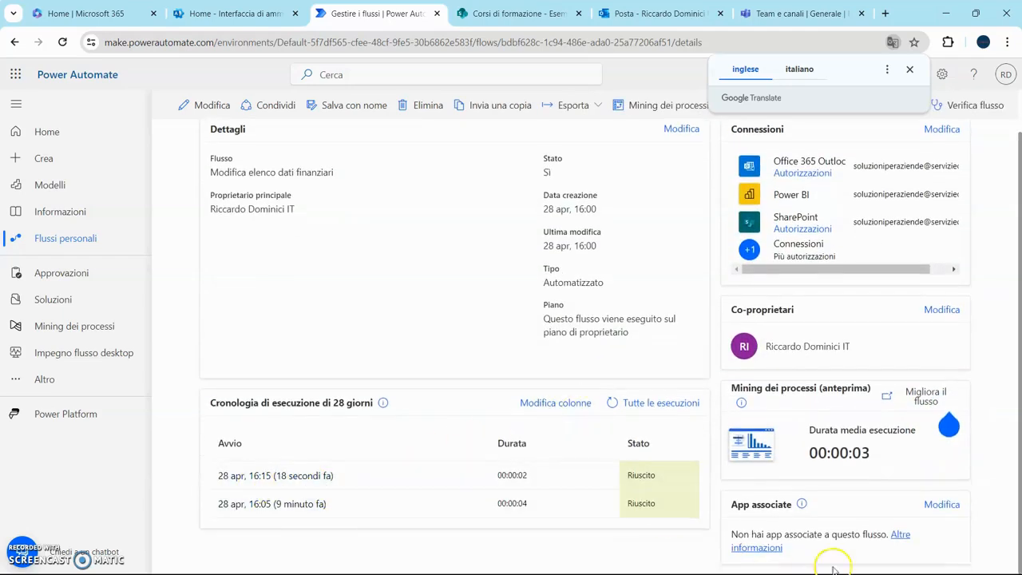
pyautogui.moveTo(978, 567)
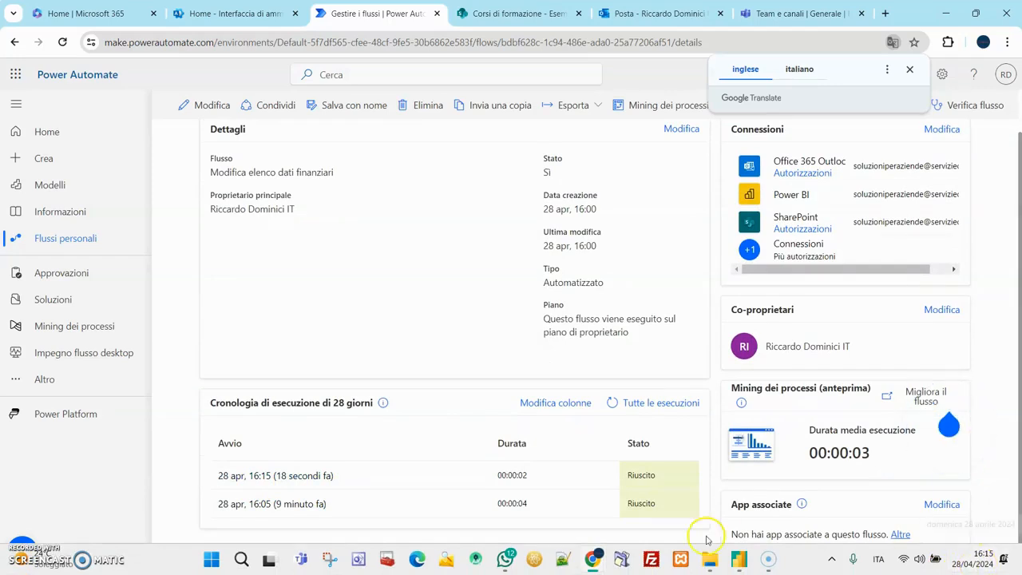
pyautogui.scroll(1, 467, 366)
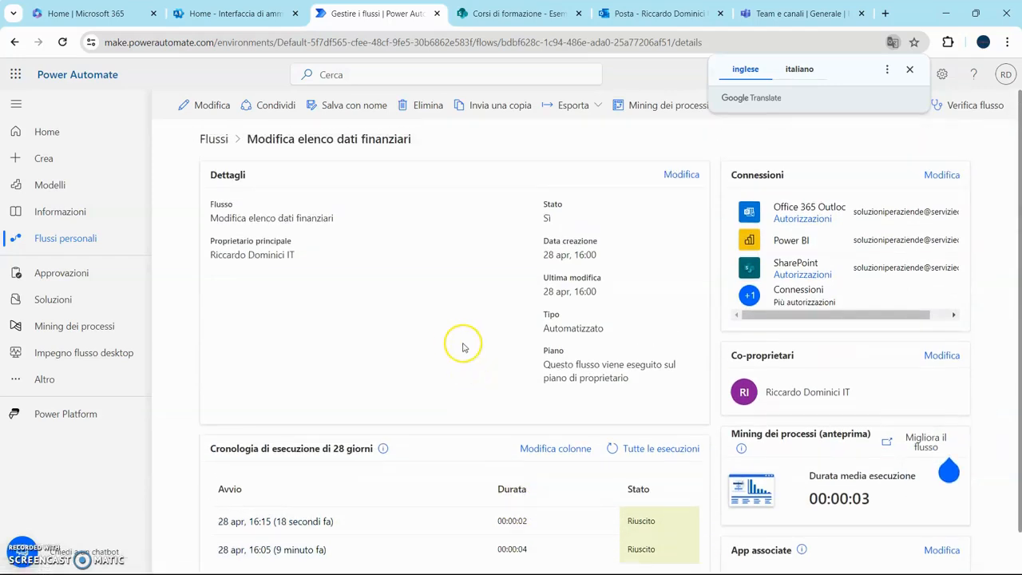
pyautogui.click(489, 12)
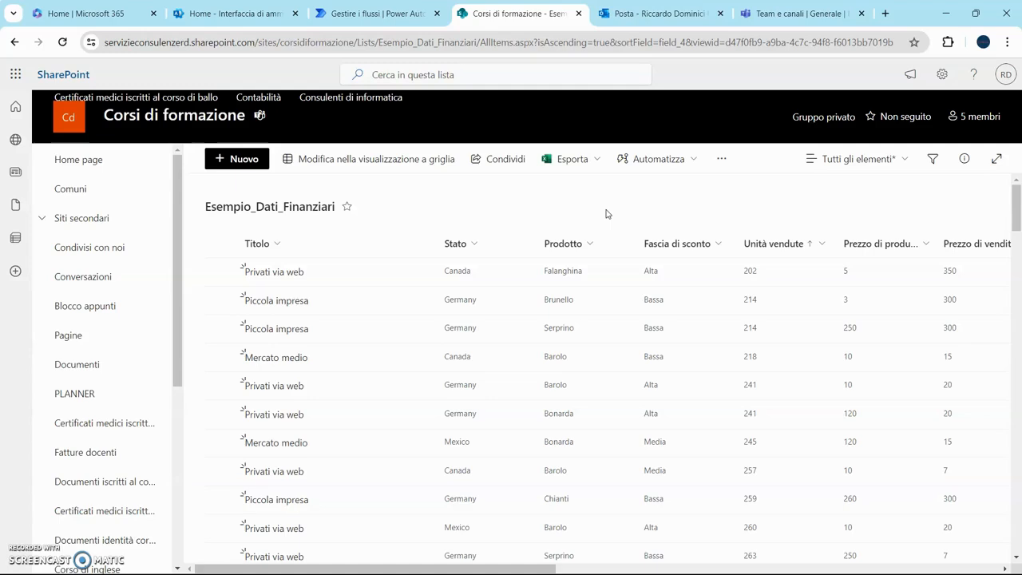
pyautogui.click(22, 551)
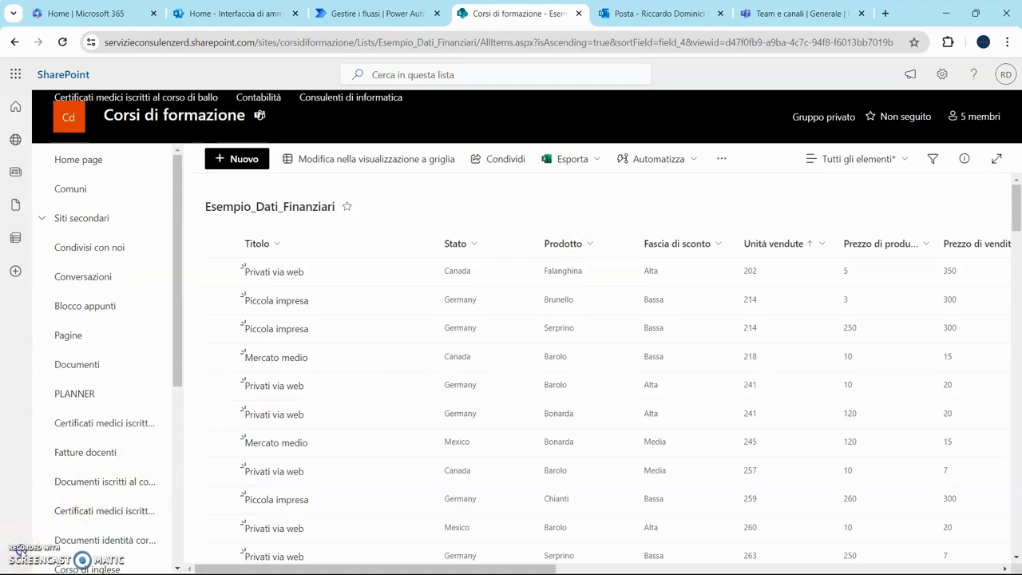